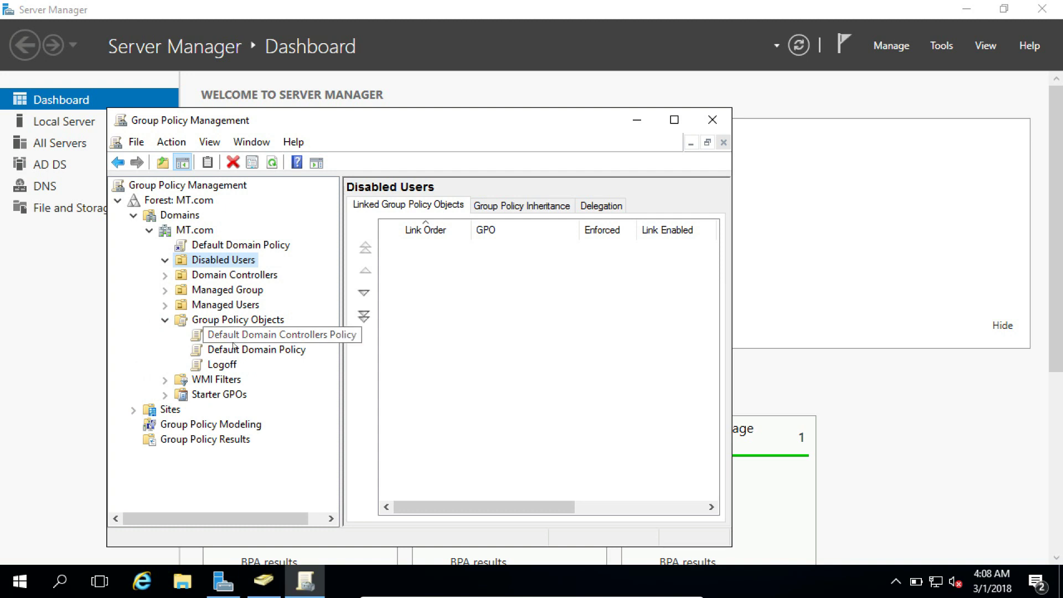
Step: Link the existing Logoff GPO to the Disabled Users OU and show the scope of the new link
{"action": "right_click", "coordinate": [199, 263]}
{"action": "left_click", "coordinate": [246, 296]}
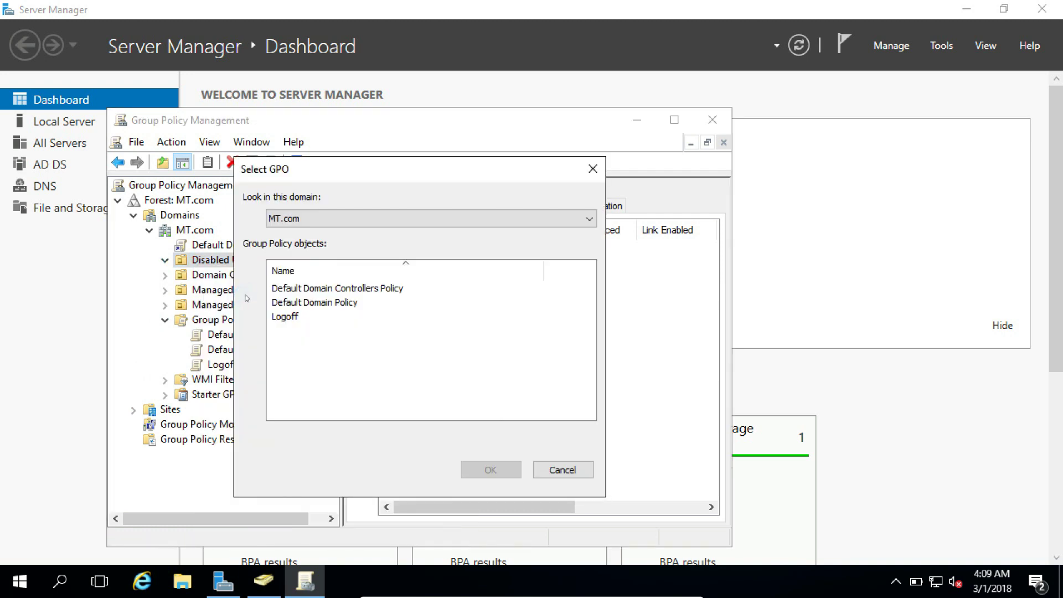
{"action": "left_click", "coordinate": [287, 321]}
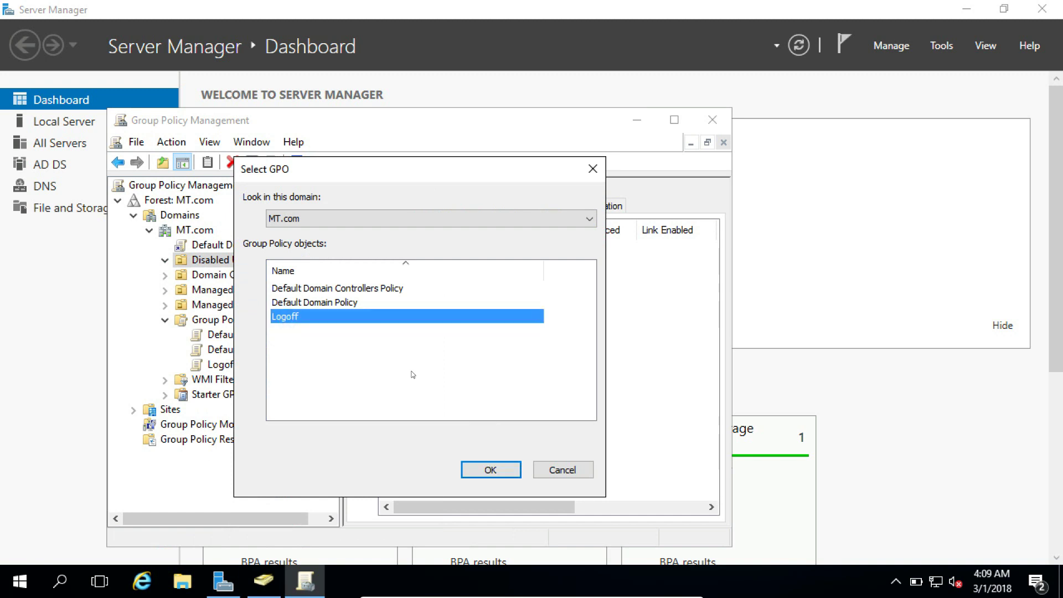
{"action": "left_click", "coordinate": [491, 471]}
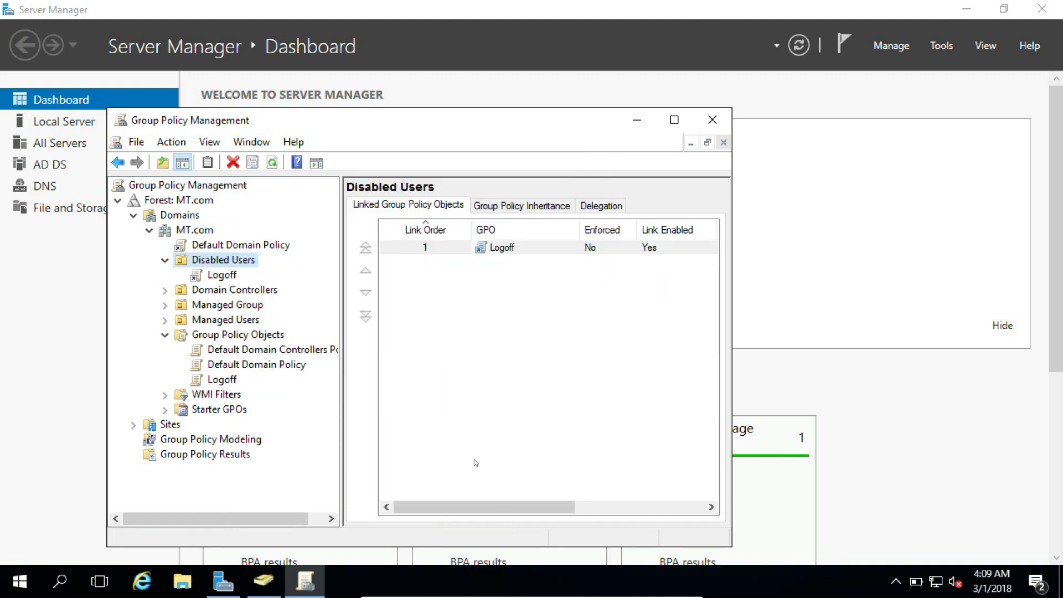
{"action": "left_click", "coordinate": [219, 275]}
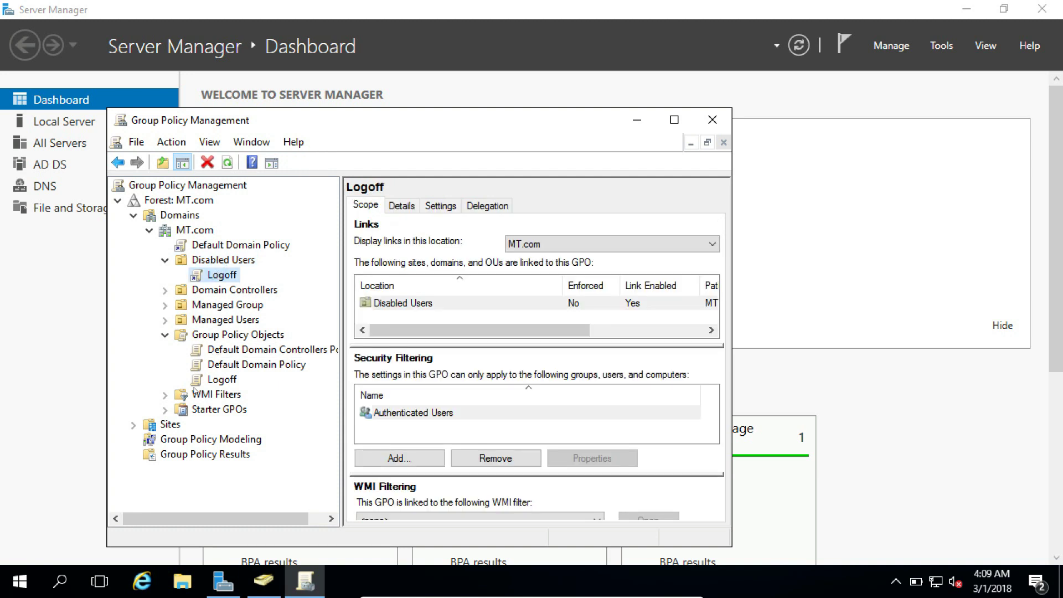
Step: In File Explorer, create a folder named Group Policies on the Data (D:) drive and open it
{"action": "mouse_move", "coordinate": [607, 591]}
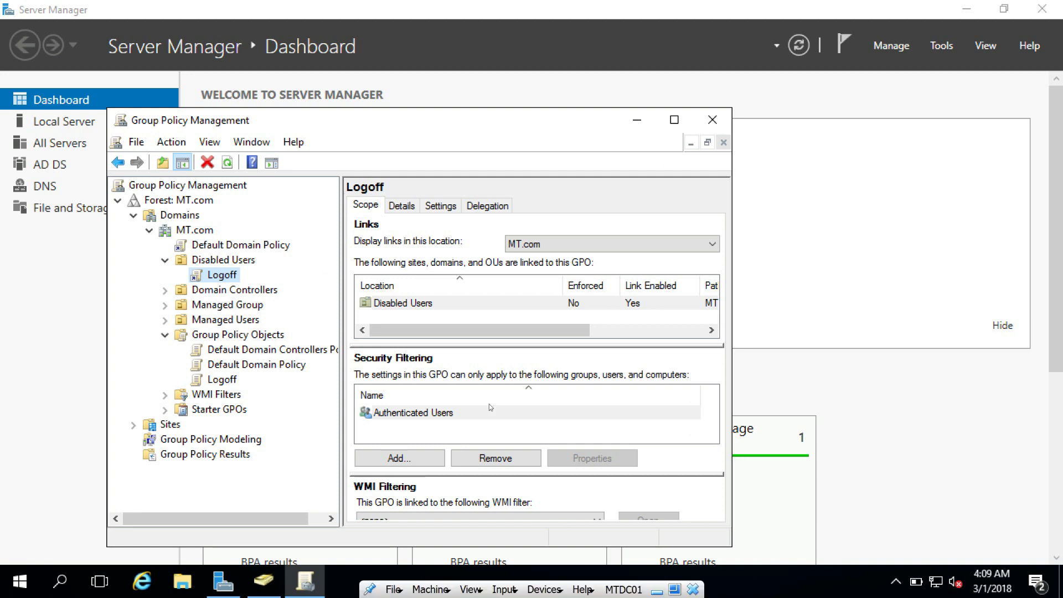
{"action": "left_click", "coordinate": [179, 583]}
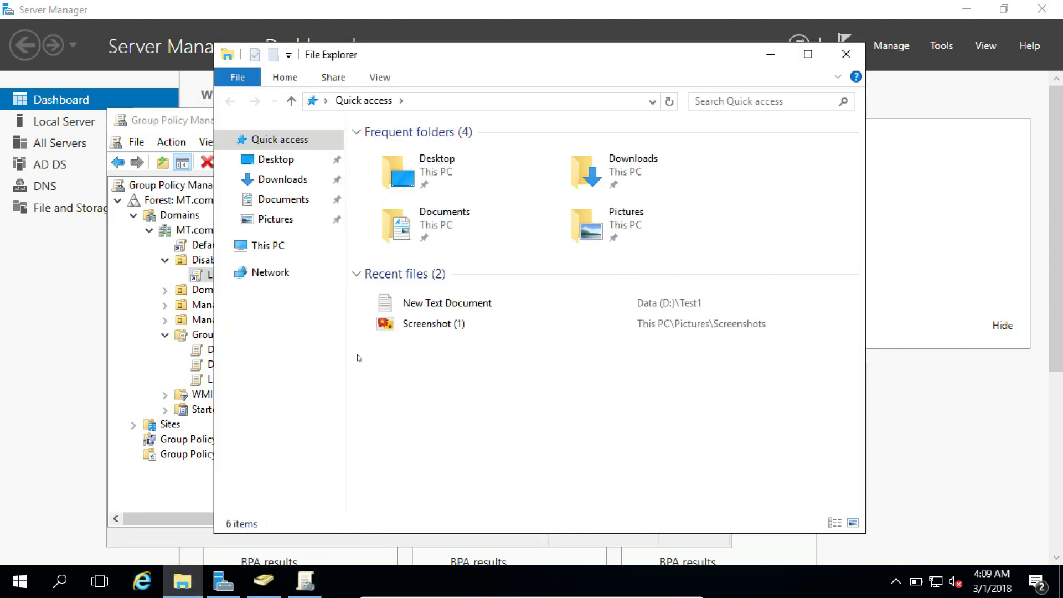
{"action": "left_click", "coordinate": [264, 244]}
{"action": "left_click", "coordinate": [643, 332]}
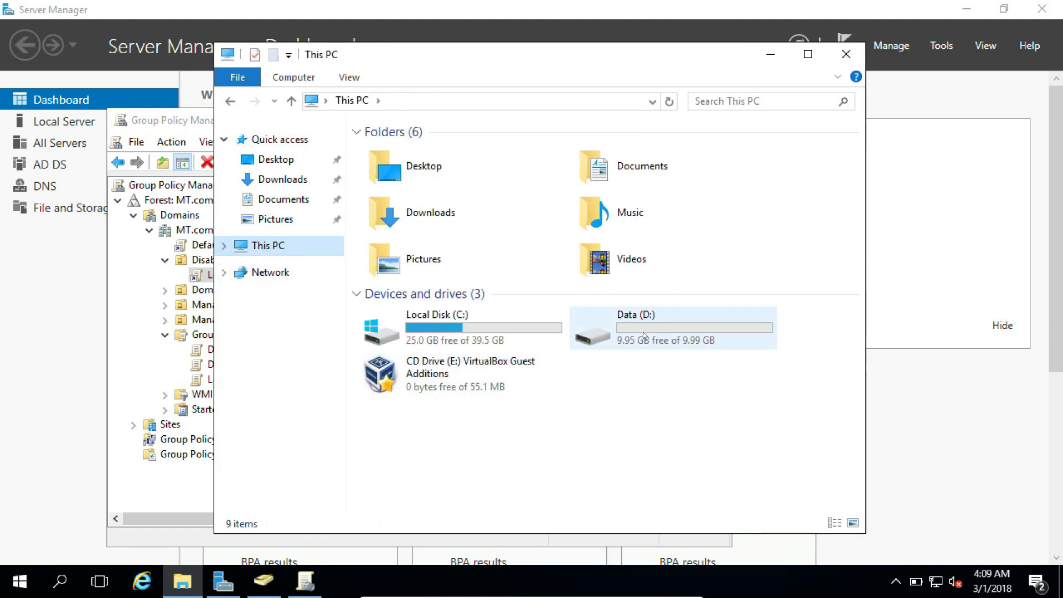
{"action": "double_click", "coordinate": [643, 331]}
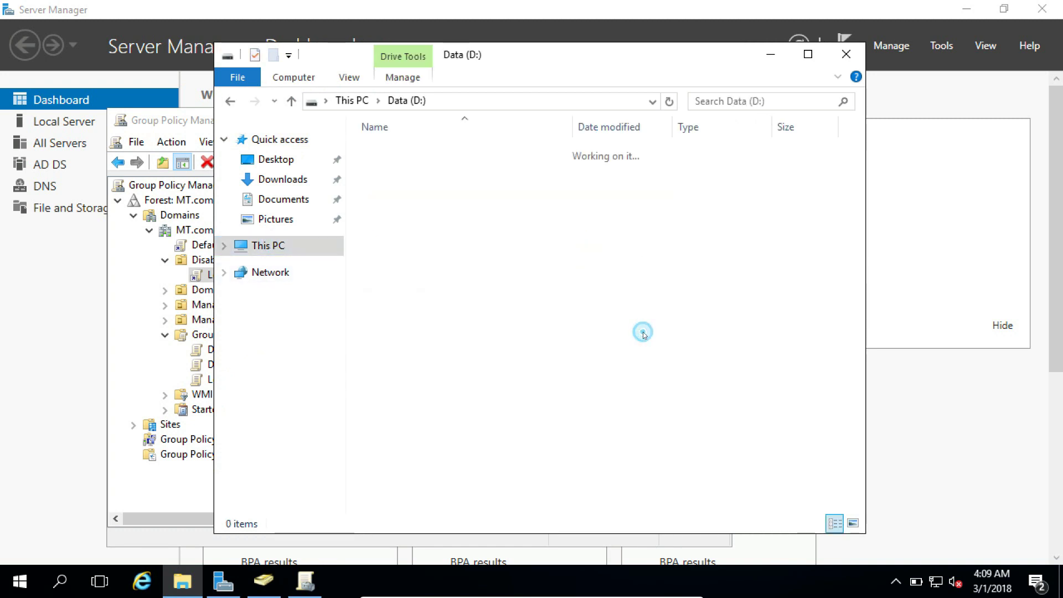
{"action": "right_click", "coordinate": [502, 293]}
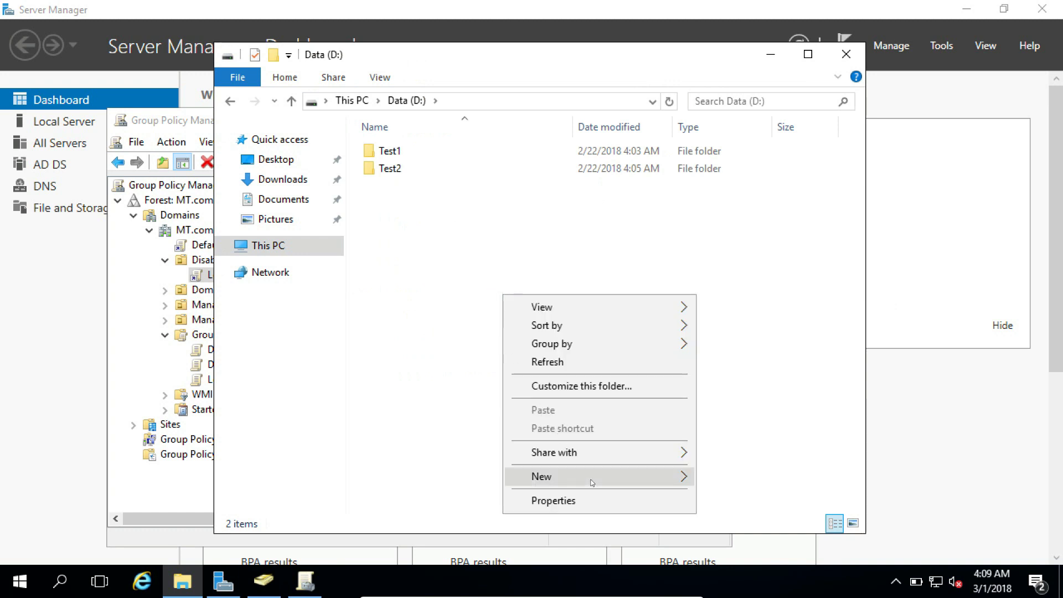
{"action": "mouse_move", "coordinate": [592, 483]}
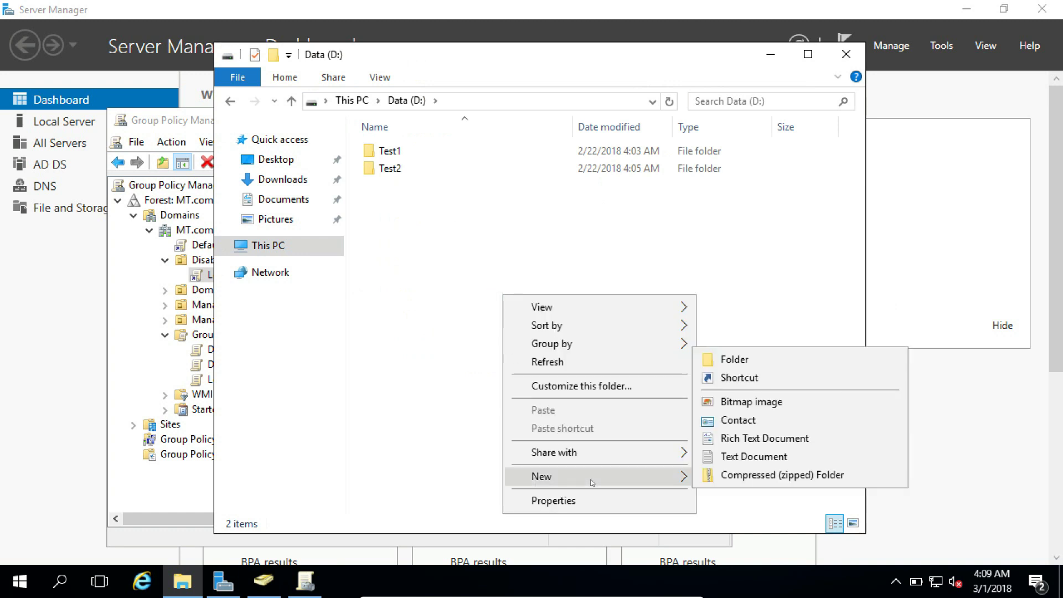
{"action": "left_click", "coordinate": [725, 359]}
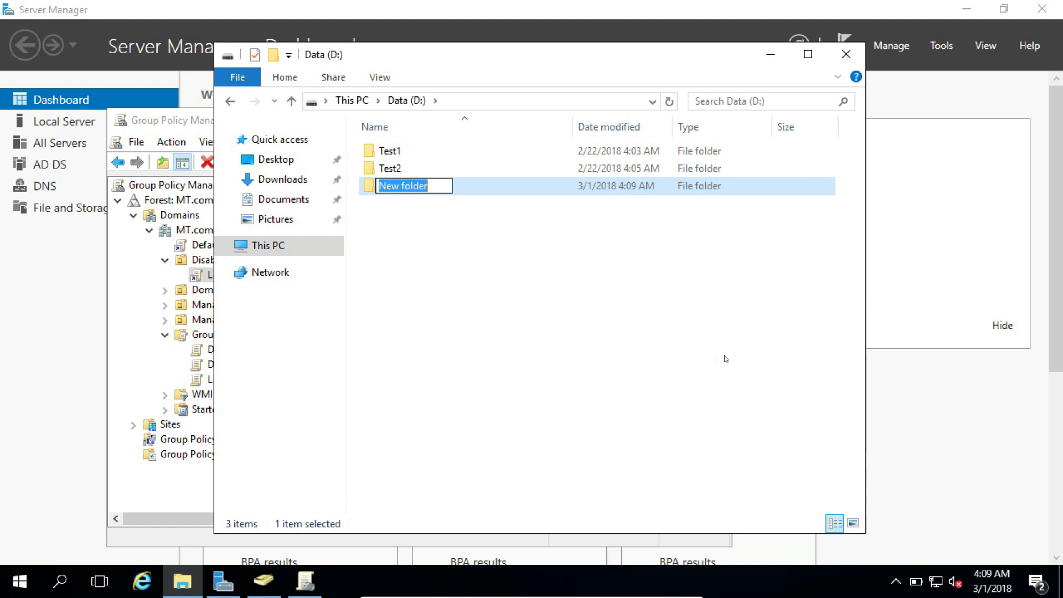
{"action": "type", "text": "Group Policies"}
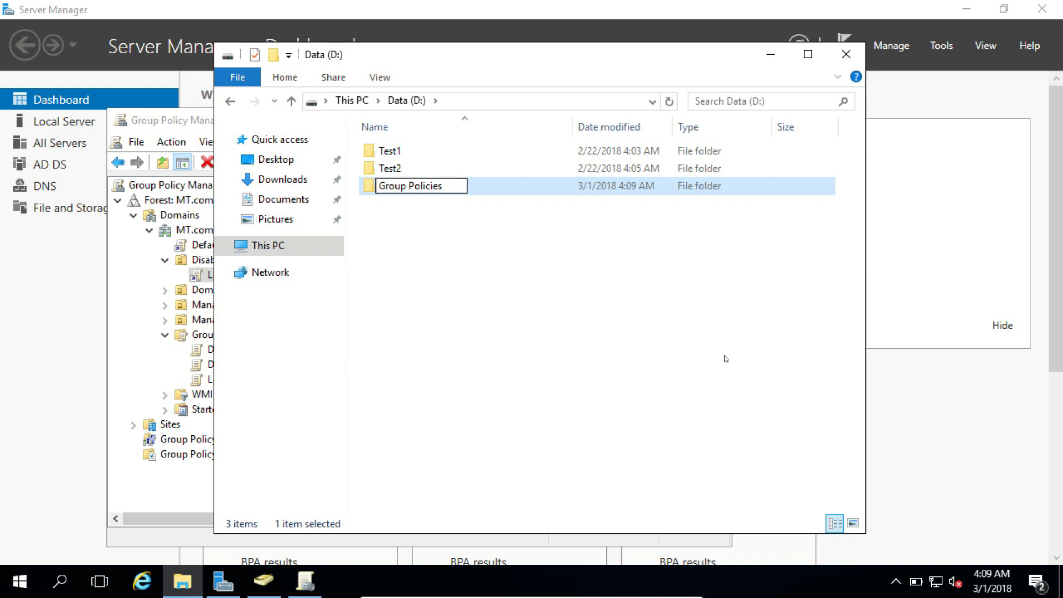
{"action": "key", "text": "Return"}
{"action": "key", "text": "Return"}
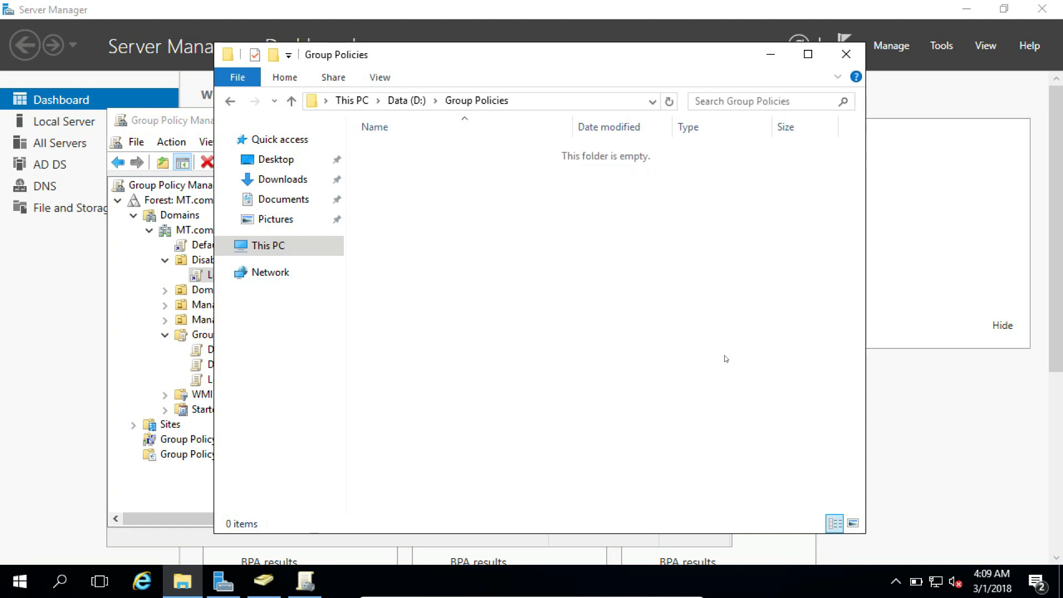
Step: Create a subfolder named Scripts inside Group Policies and open it
{"action": "left_click", "coordinate": [431, 244]}
{"action": "right_click", "coordinate": [430, 243]}
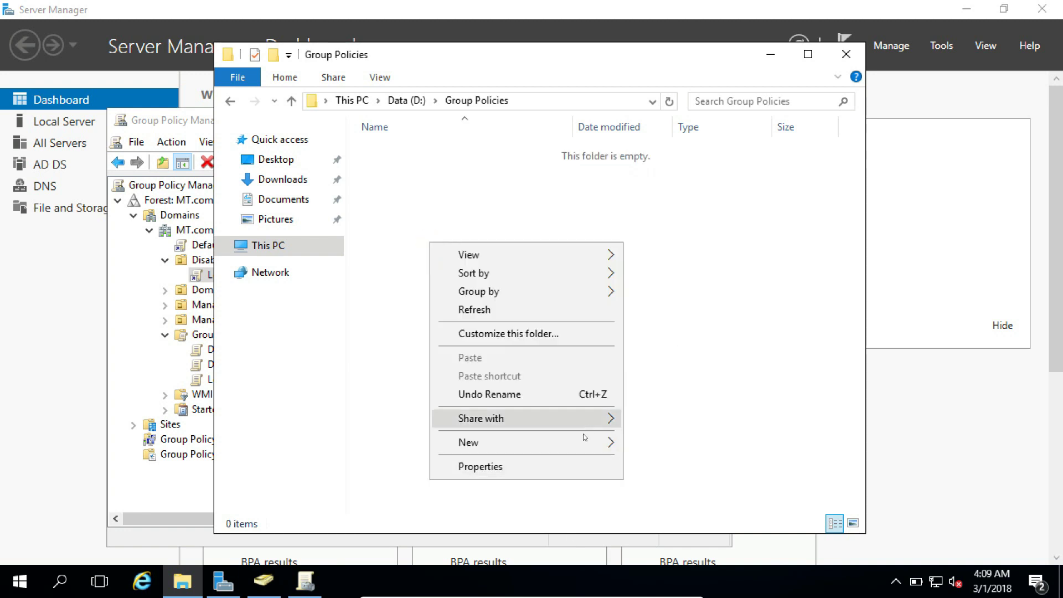
{"action": "mouse_move", "coordinate": [580, 447]}
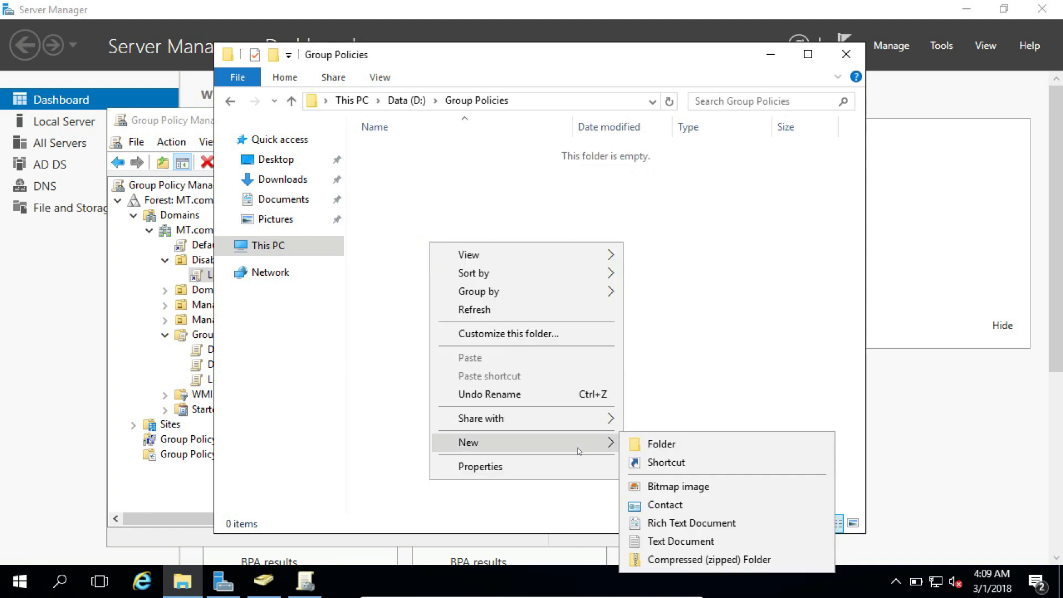
{"action": "left_click", "coordinate": [652, 443]}
{"action": "type", "text": "Sc"}
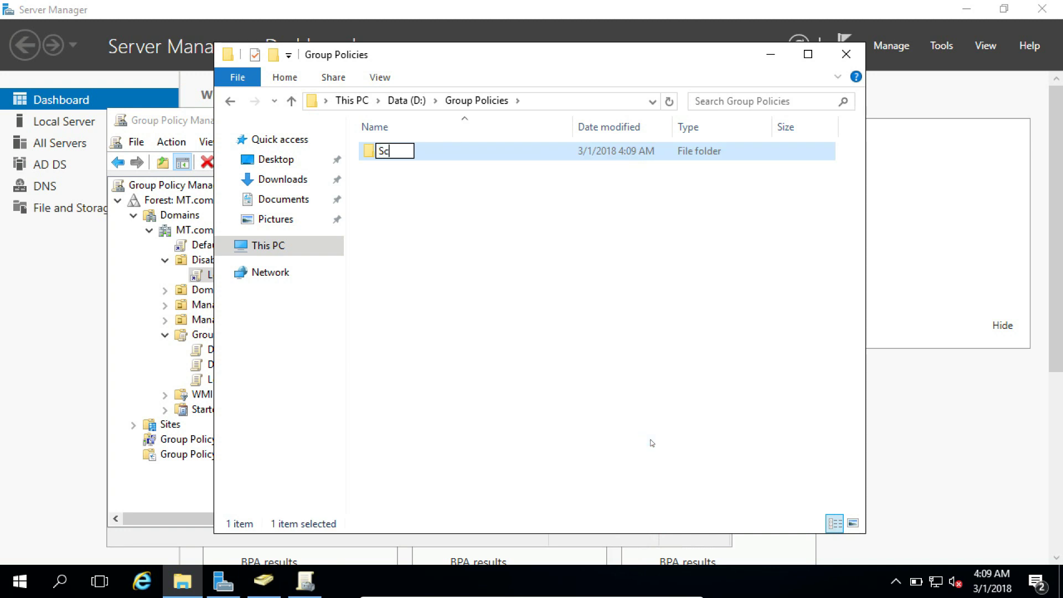
{"action": "type", "text": "ripts"}
{"action": "key", "text": "Return"}
{"action": "key", "text": "Return"}
Step: Search for Notepad and launch it with a blank document
{"action": "key", "text": "super"}
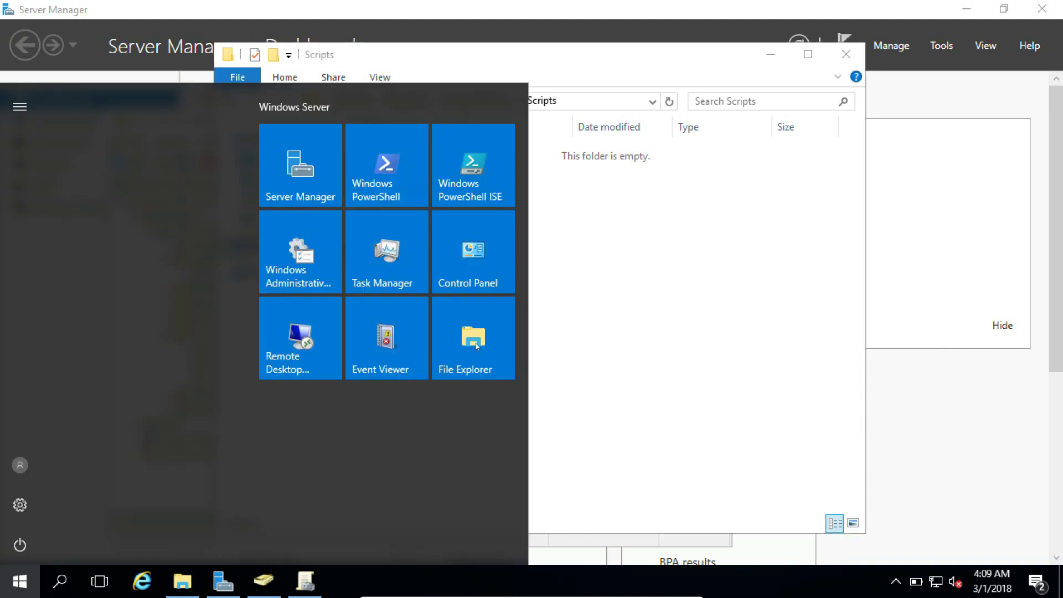
{"action": "type", "text": "note"}
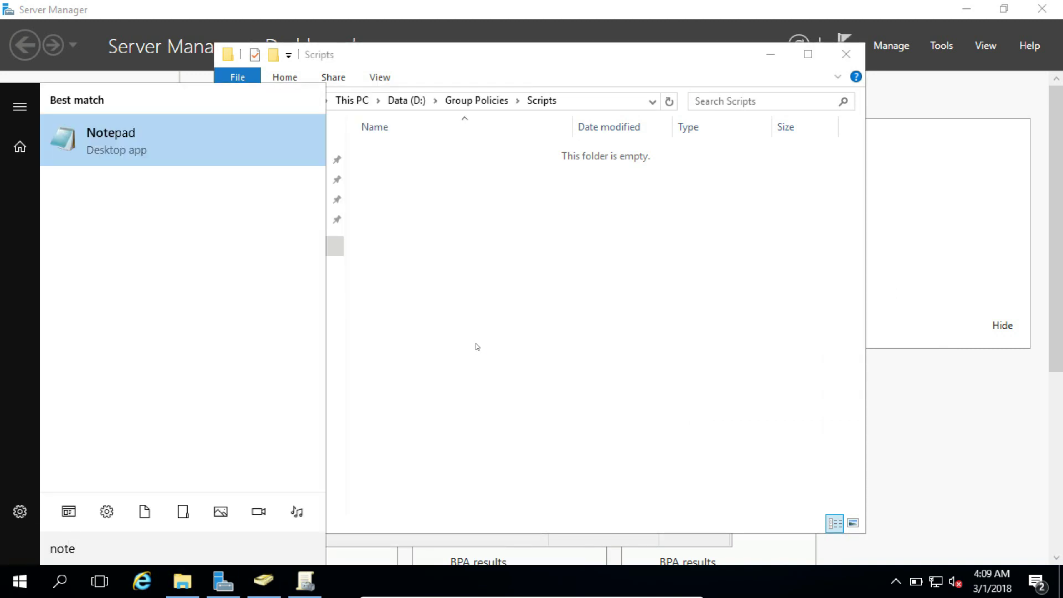
{"action": "key", "text": "Return"}
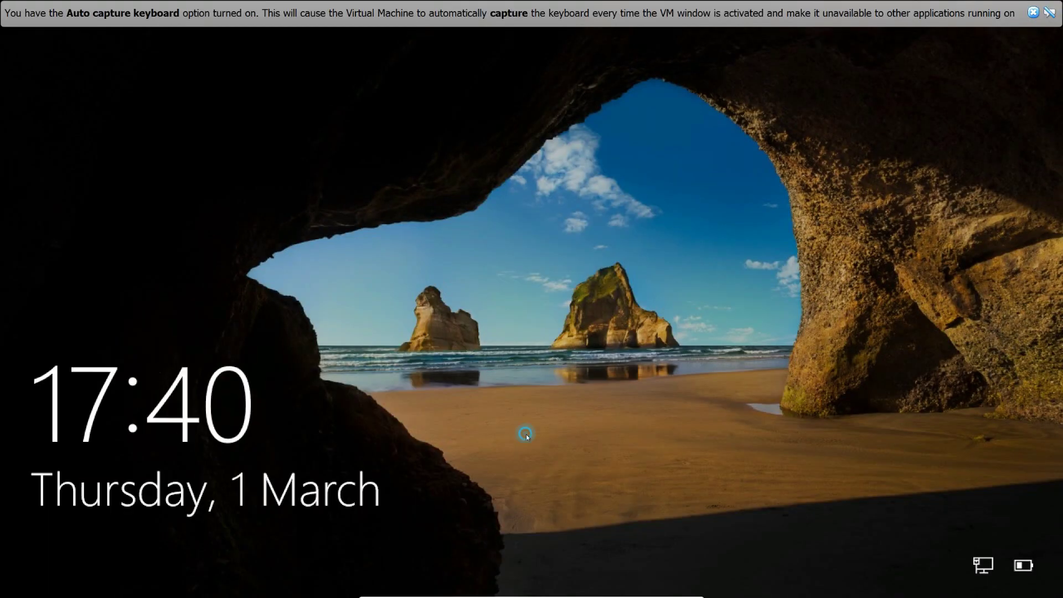
Step: Dismiss the Windows 10 lock screen and sign in to the preselected user with the account password
{"action": "left_click", "coordinate": [527, 436]}
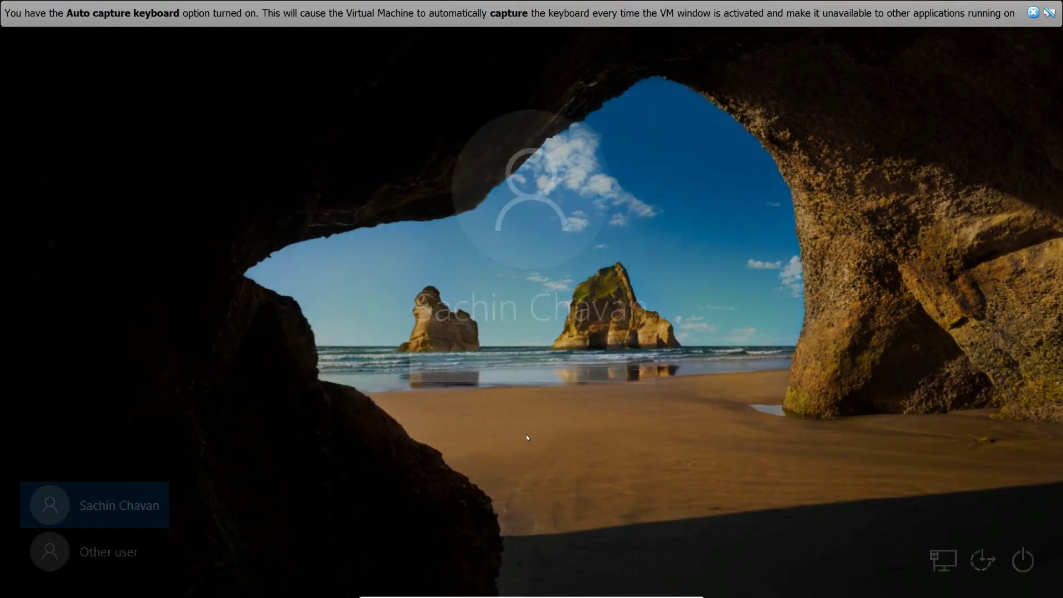
{"action": "type", "text": "********"}
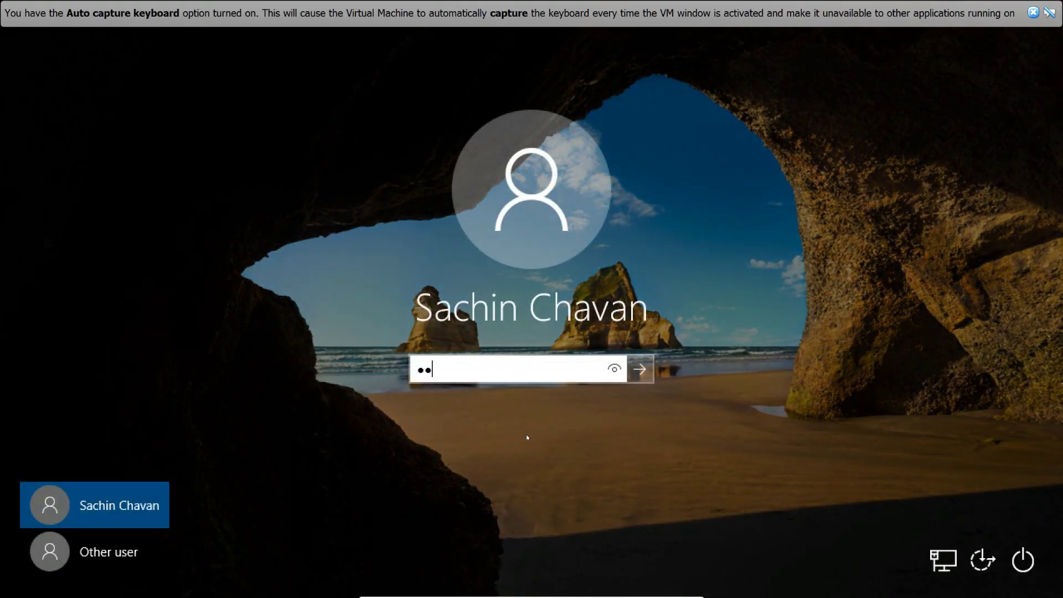
{"action": "key", "text": "Return"}
Step: Open Command Prompt on the Windows 10 workstation and run the logoff command to end the session
{"action": "key", "text": "super"}
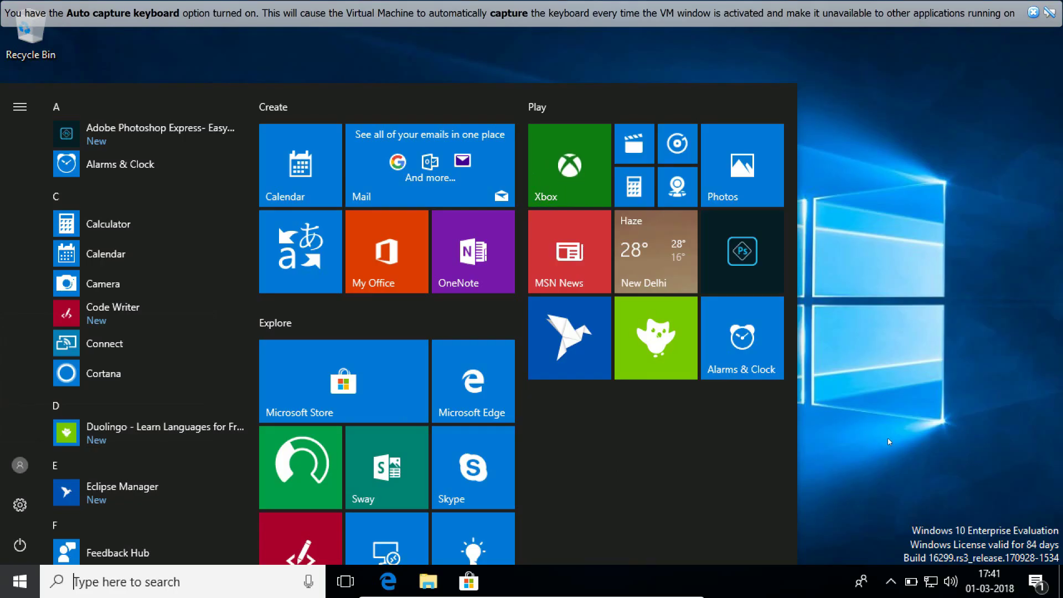
{"action": "type", "text": "cmd"}
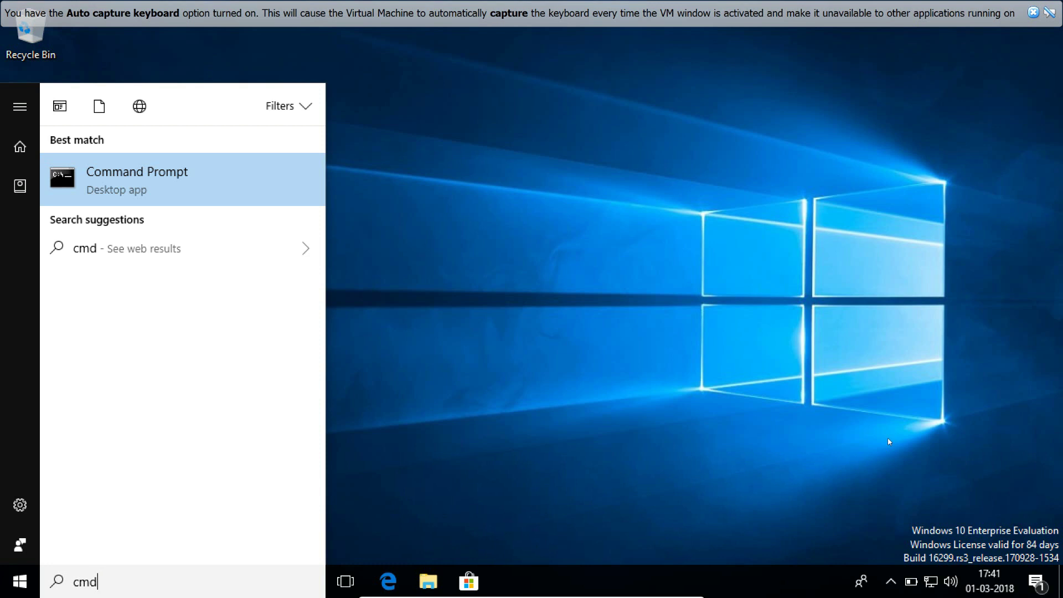
{"action": "key", "text": "Return"}
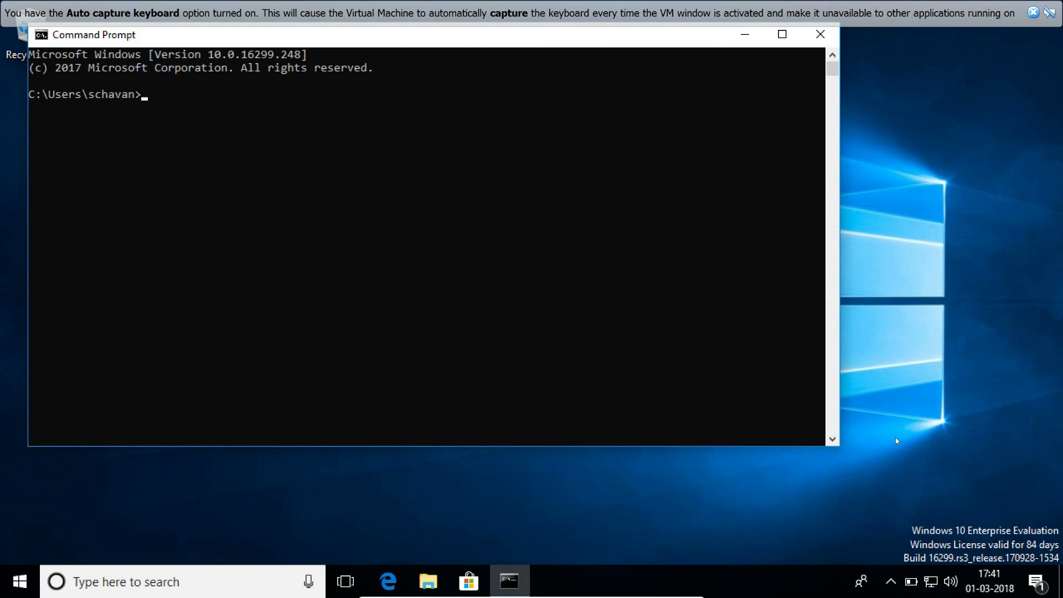
{"action": "type", "text": "logoff"}
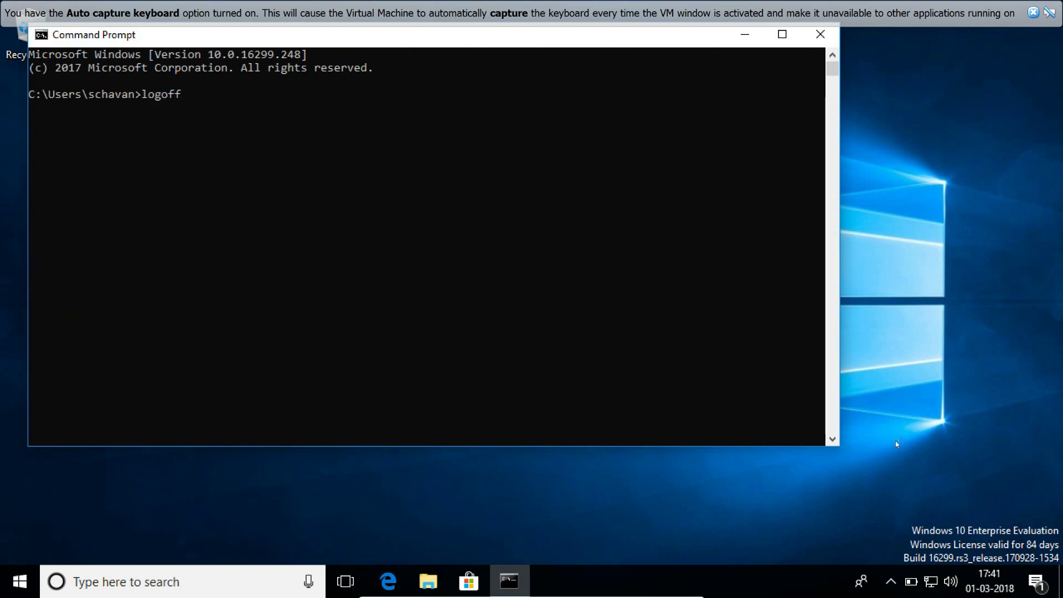
{"action": "key", "text": "Return"}
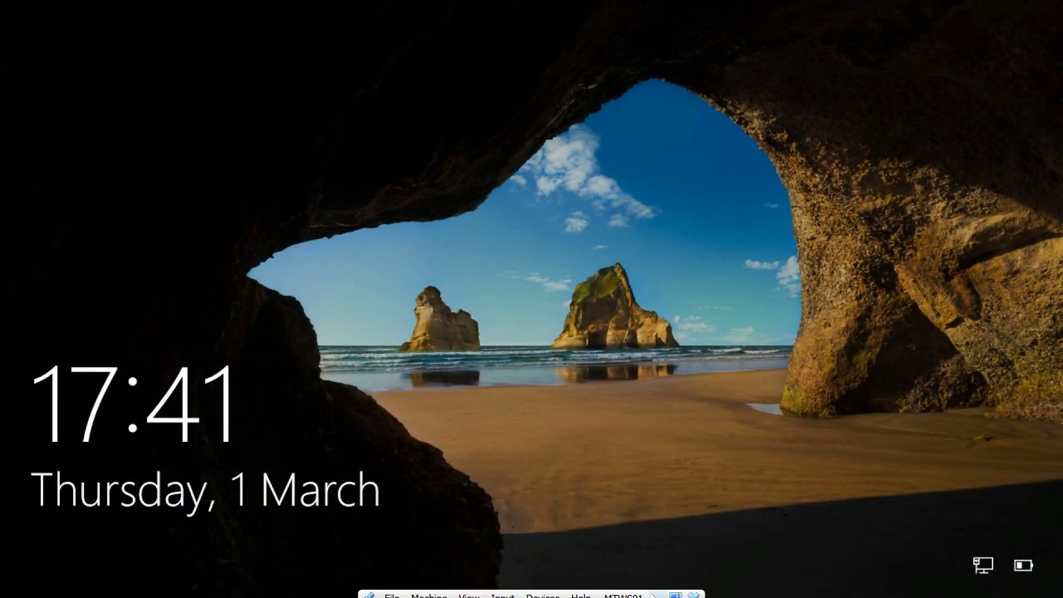
Step: Switch back to the MTDC01 virtual machine and write logoff in the blank Notepad document
{"action": "left_click", "coordinate": [657, 593]}
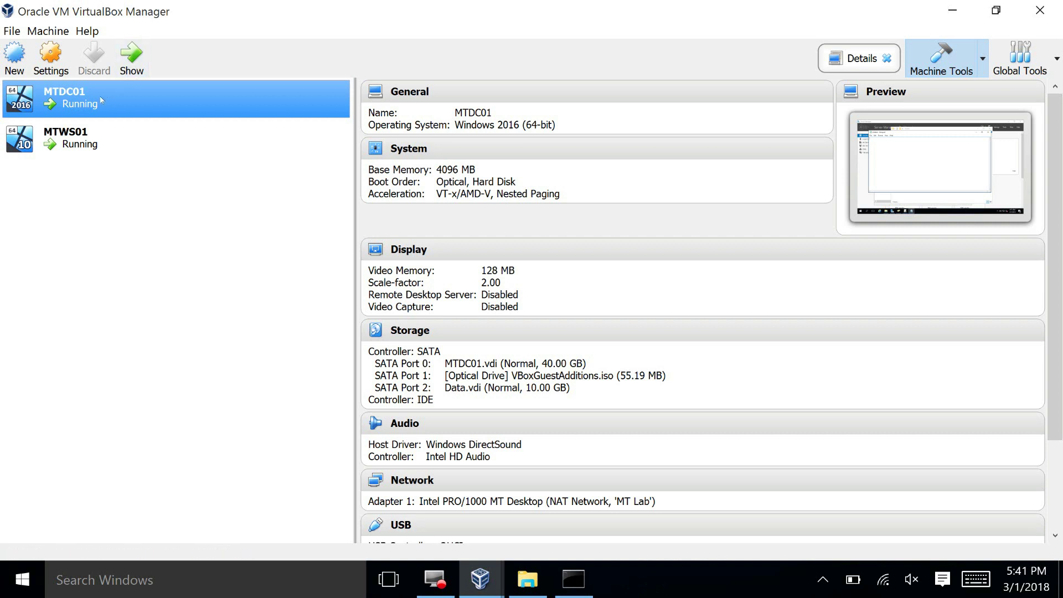
{"action": "left_click", "coordinate": [131, 55]}
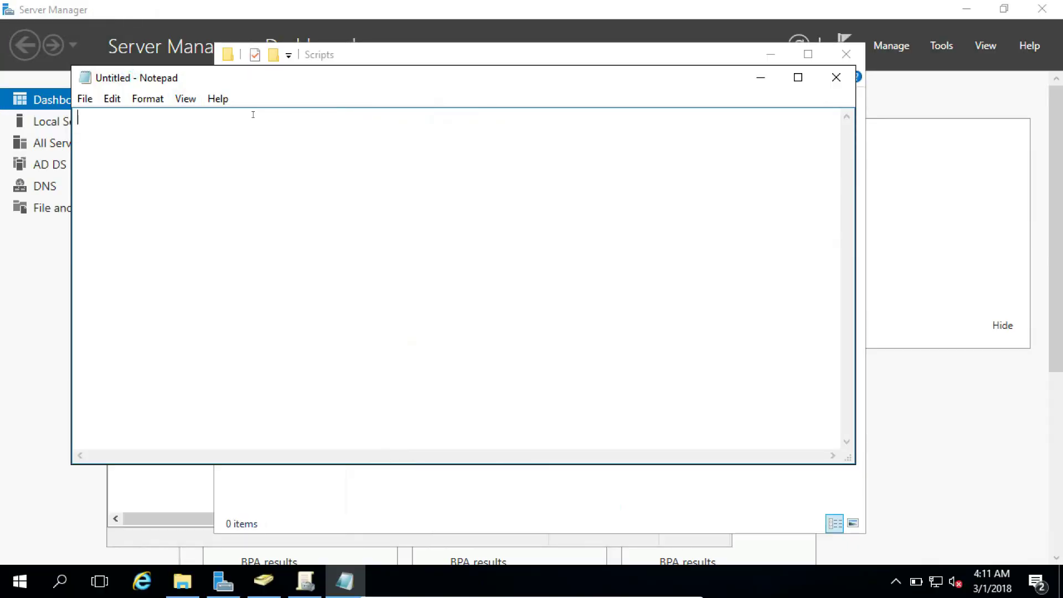
{"action": "type", "text": "og"}
Step: Save the document as logoff.bat in D:\Group Policies\Scripts and close Notepad
{"action": "left_click", "coordinate": [84, 99]}
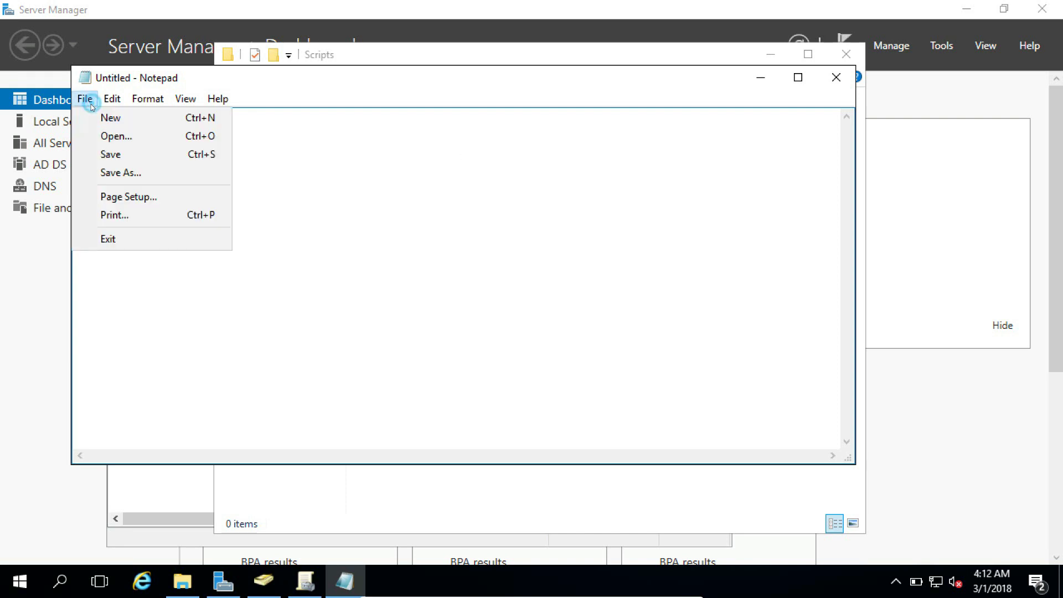
{"action": "left_click", "coordinate": [120, 177]}
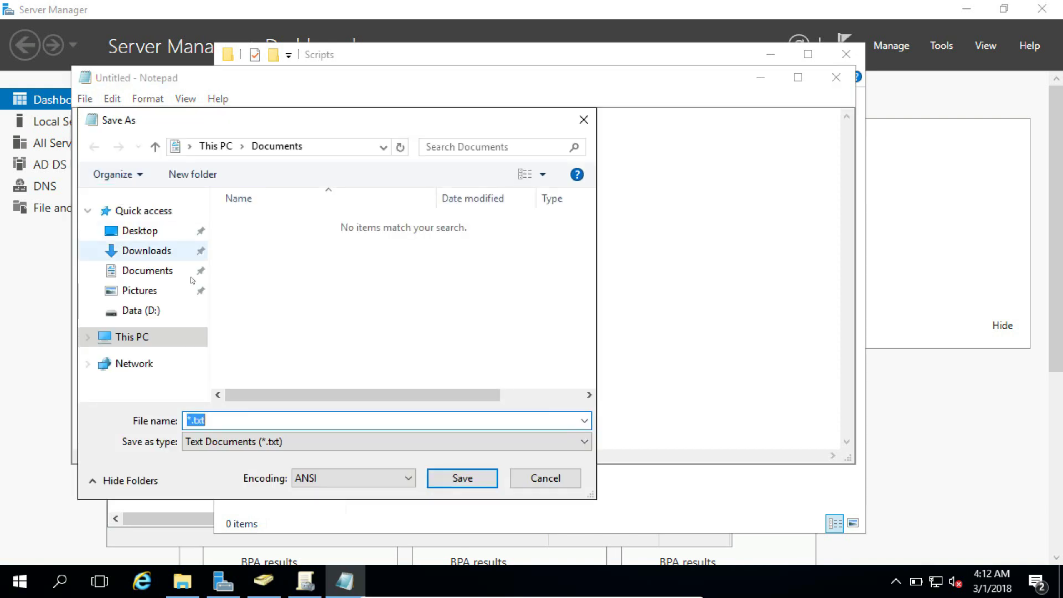
{"action": "left_click", "coordinate": [147, 311]}
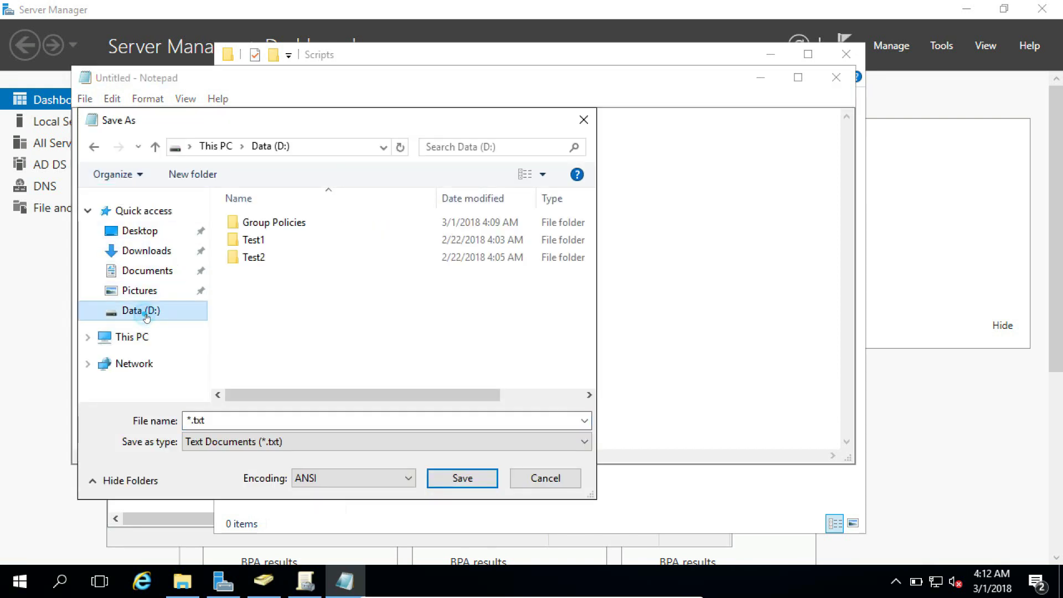
{"action": "double_click", "coordinate": [287, 223]}
{"action": "double_click", "coordinate": [280, 224]}
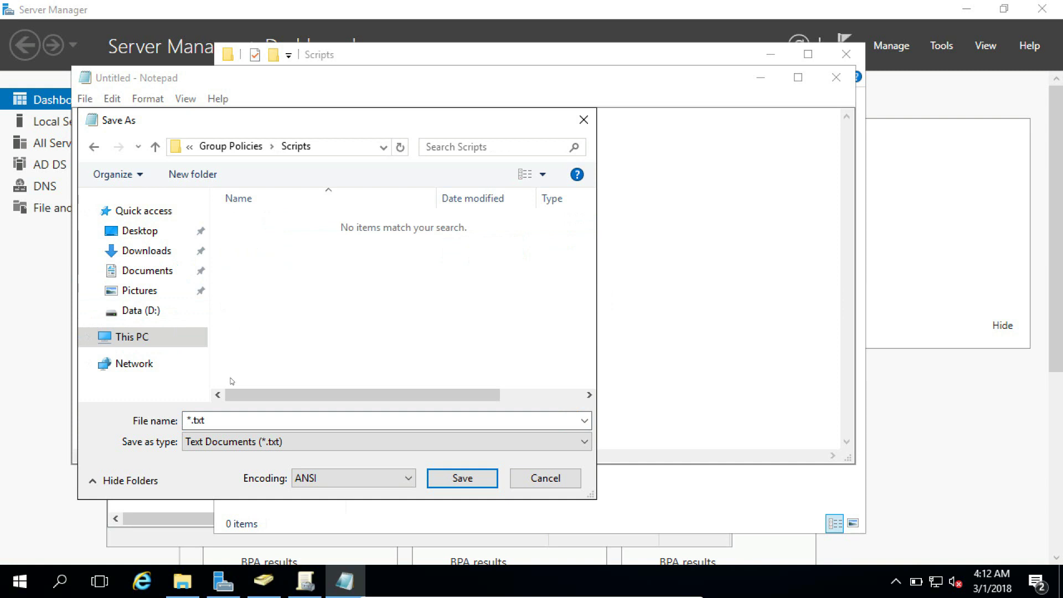
{"action": "double_click", "coordinate": [234, 427]}
{"action": "key", "text": "BackSpace"}
{"action": "type", "text": "logoff.bat"}
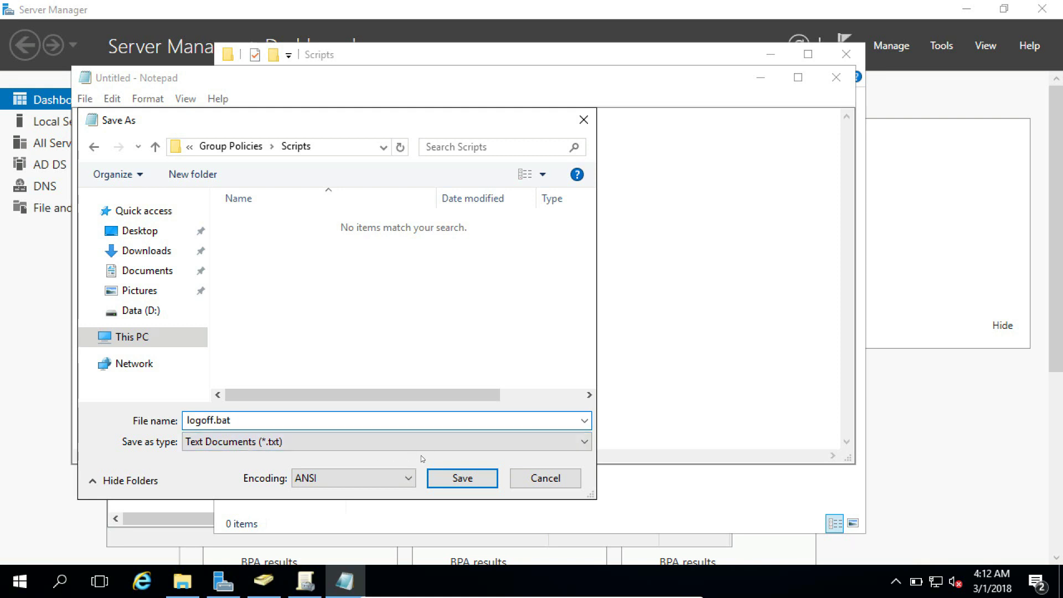
{"action": "left_click", "coordinate": [462, 478]}
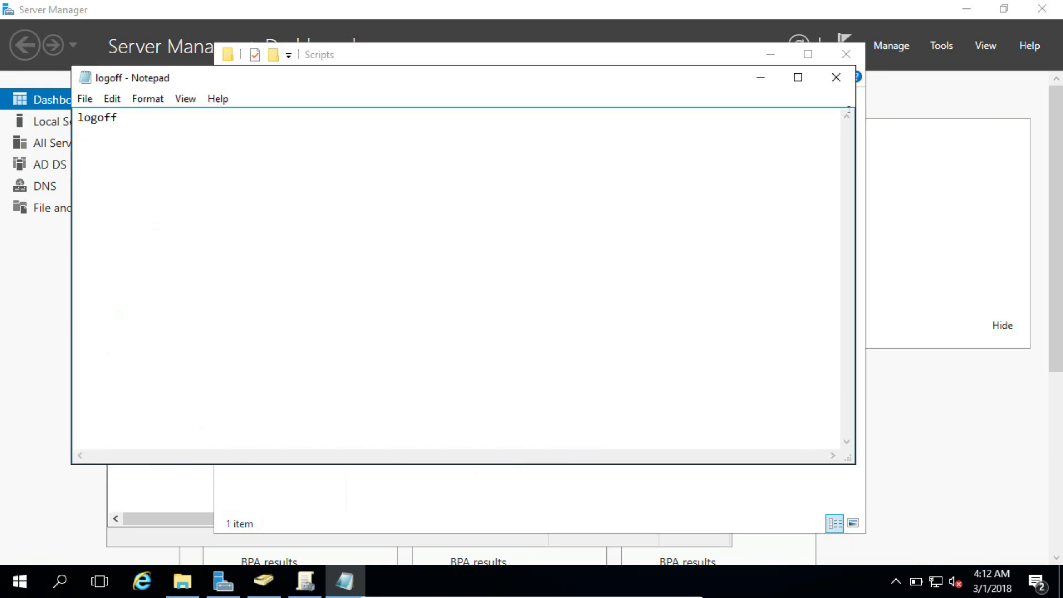
{"action": "left_click", "coordinate": [837, 77]}
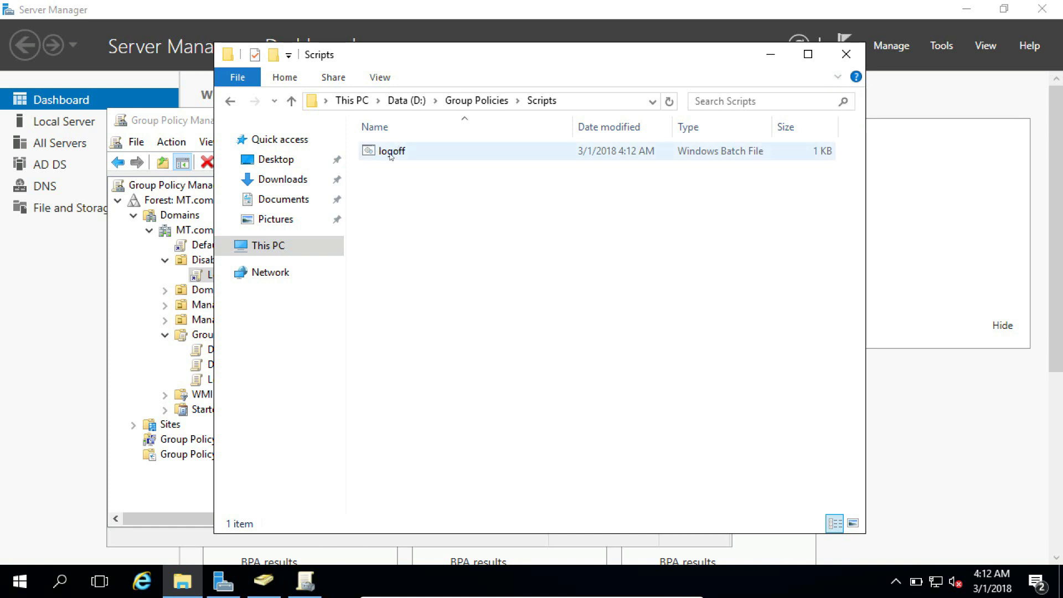
Step: Share the Group Policies folder on the D: drive through Advanced Sharing under the name Group Policies, and close its Explorer window
{"action": "left_click", "coordinate": [407, 100]}
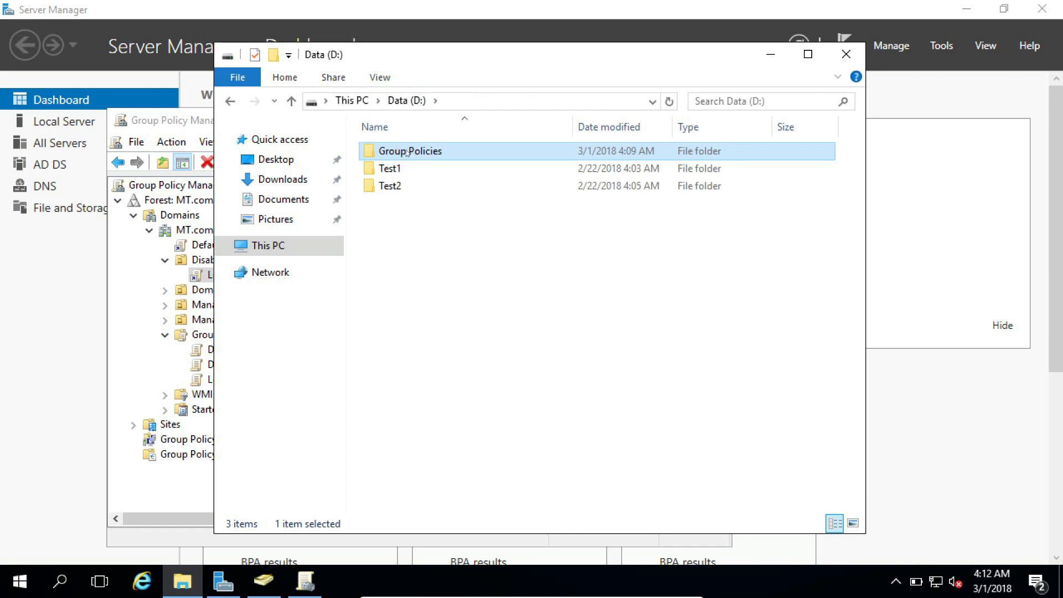
{"action": "right_click", "coordinate": [408, 152]}
{"action": "left_click", "coordinate": [443, 447]}
{"action": "left_click", "coordinate": [479, 190]}
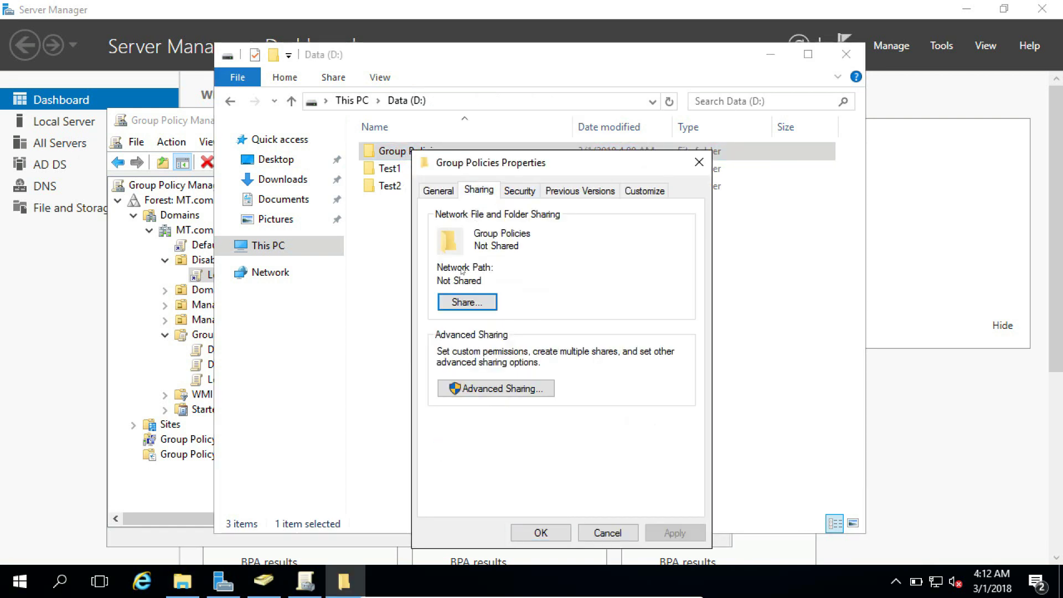
{"action": "left_click", "coordinate": [499, 382]}
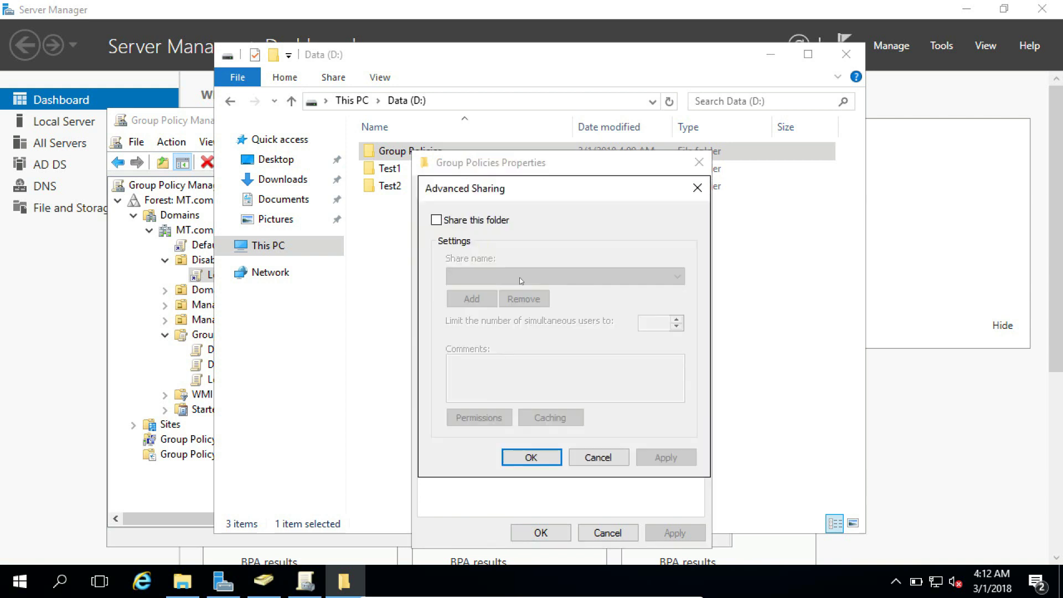
{"action": "left_click", "coordinate": [476, 224]}
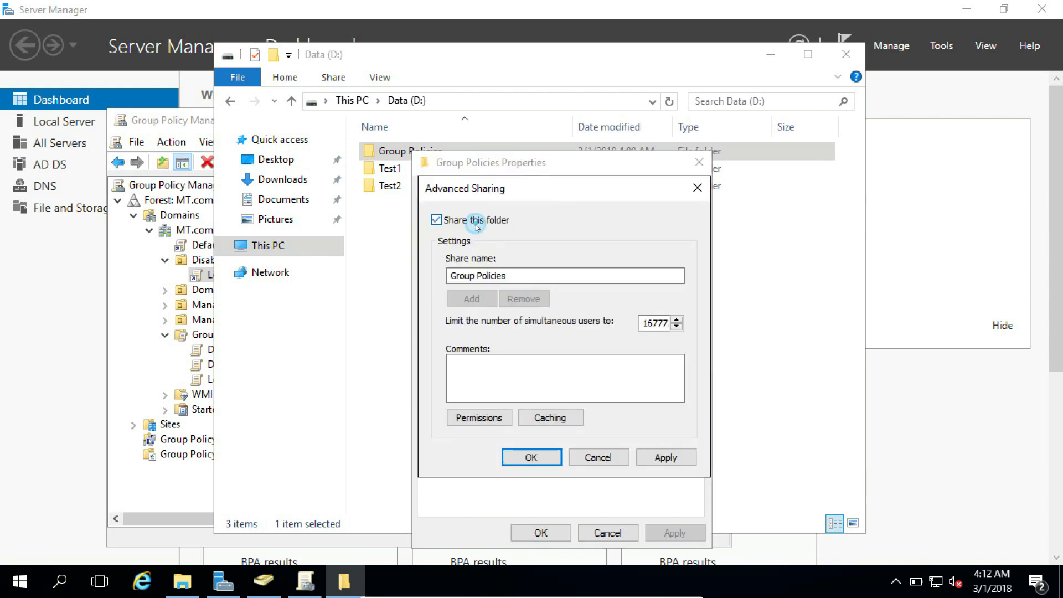
{"action": "left_click", "coordinate": [536, 459]}
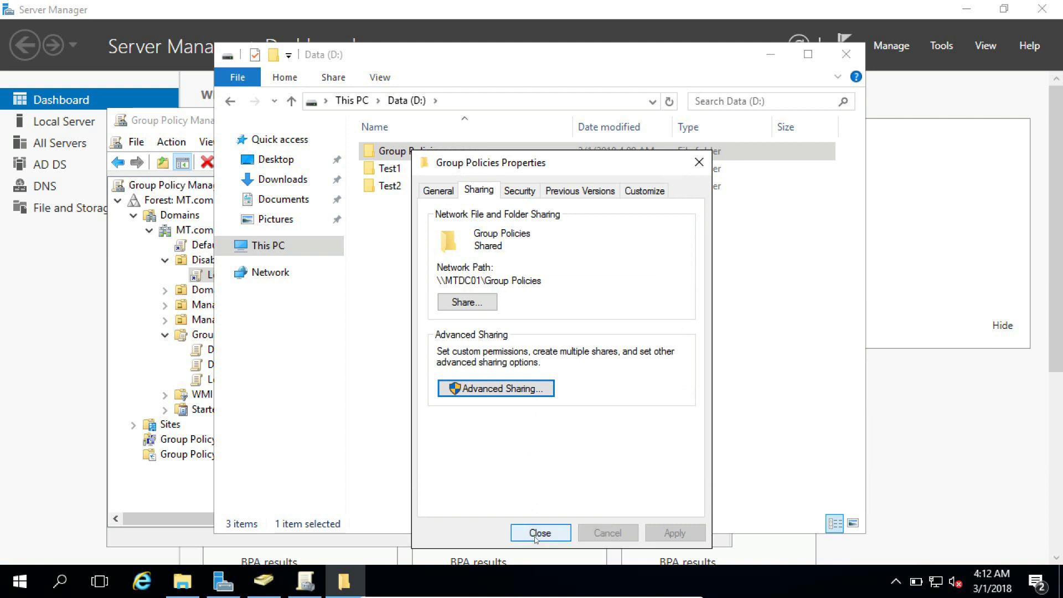
{"action": "left_click", "coordinate": [535, 535]}
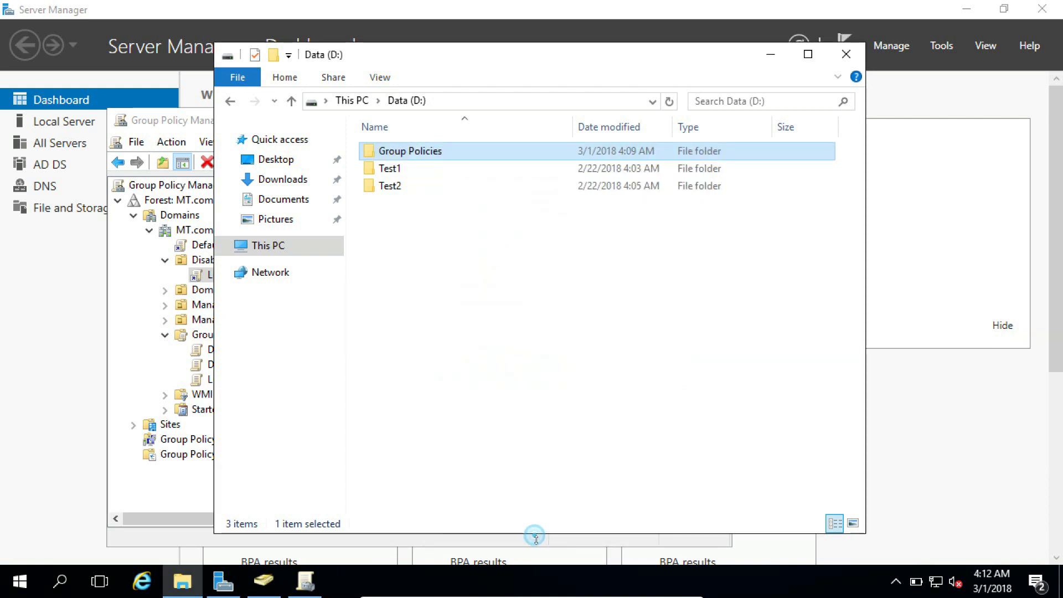
{"action": "left_click", "coordinate": [846, 53]}
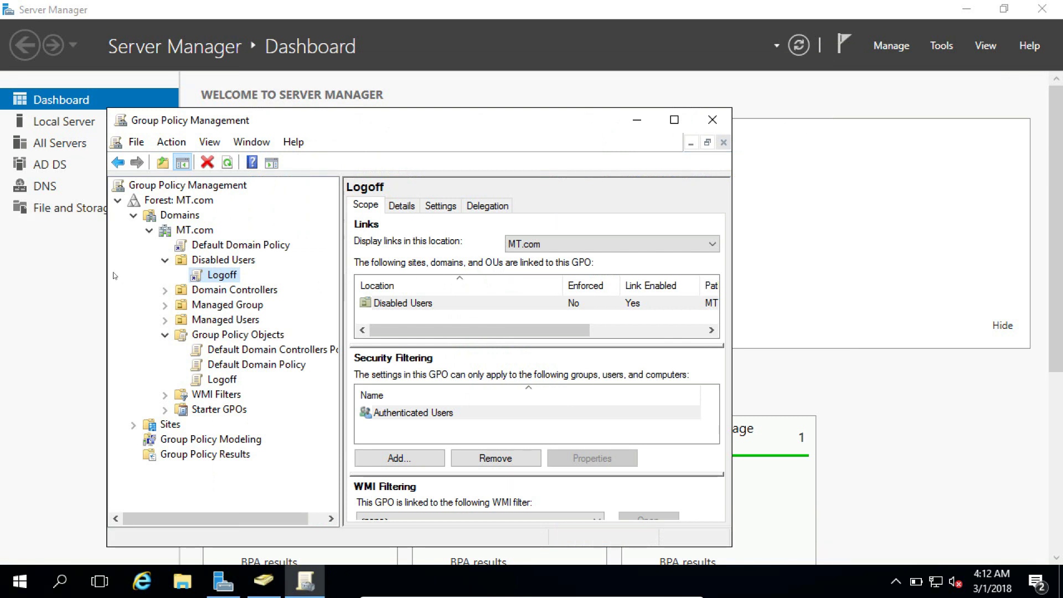
Step: Edit the Logoff GPO under Disabled Users and open the Logon script properties in User Configuration > Policies > Windows Settings > Scripts
{"action": "right_click", "coordinate": [206, 279]}
{"action": "left_click", "coordinate": [247, 289]}
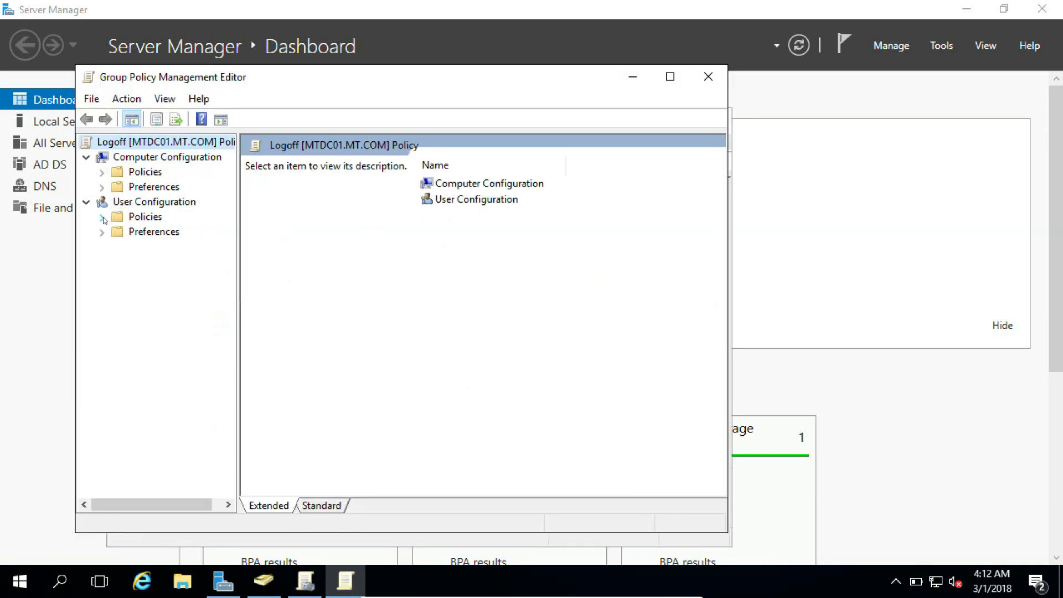
{"action": "left_click", "coordinate": [103, 220]}
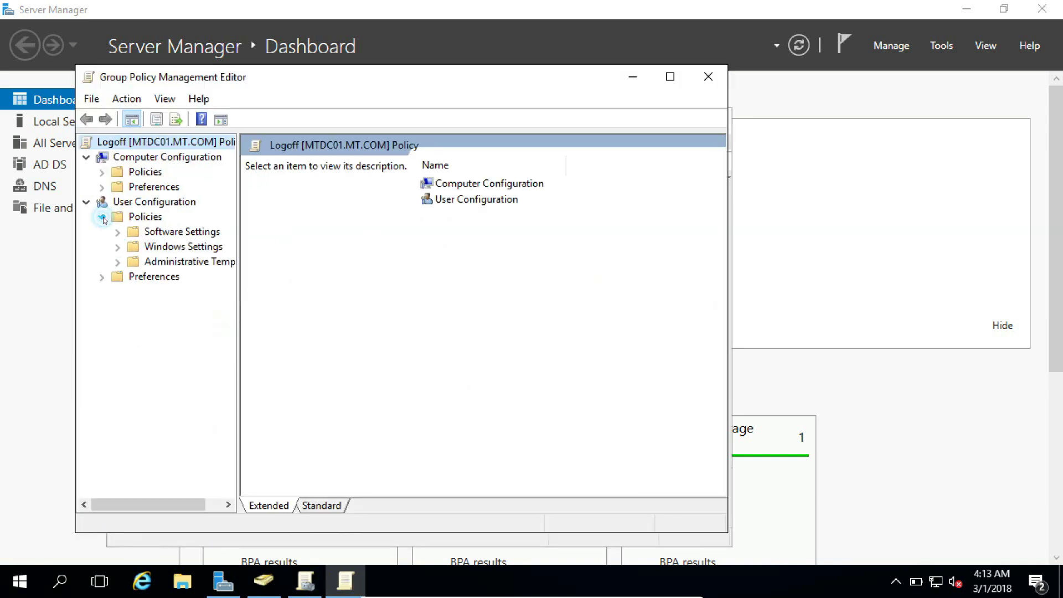
{"action": "left_click", "coordinate": [118, 248]}
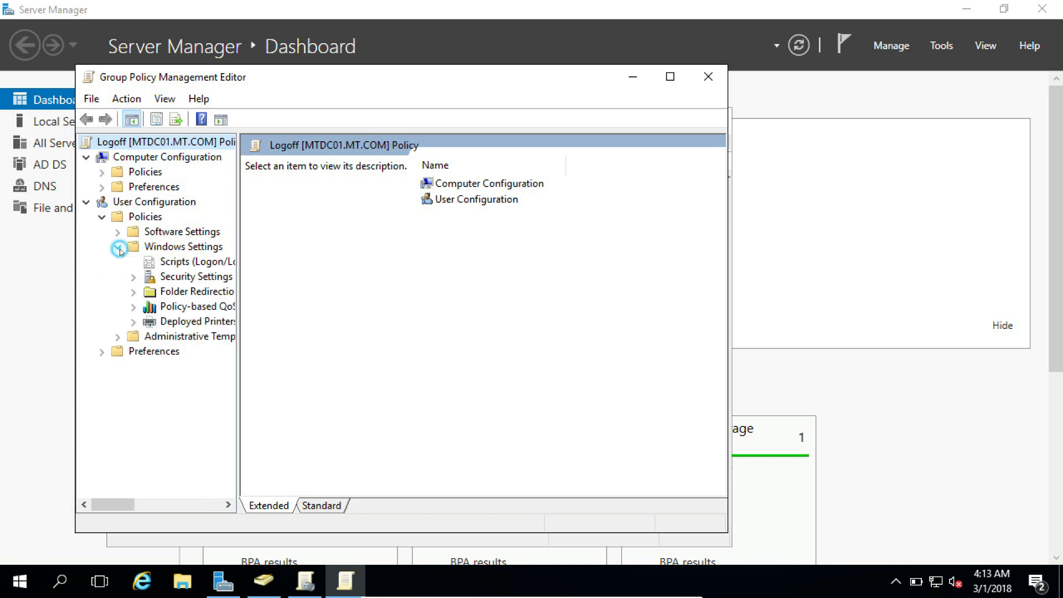
{"action": "left_click", "coordinate": [171, 265]}
{"action": "left_click", "coordinate": [458, 187]}
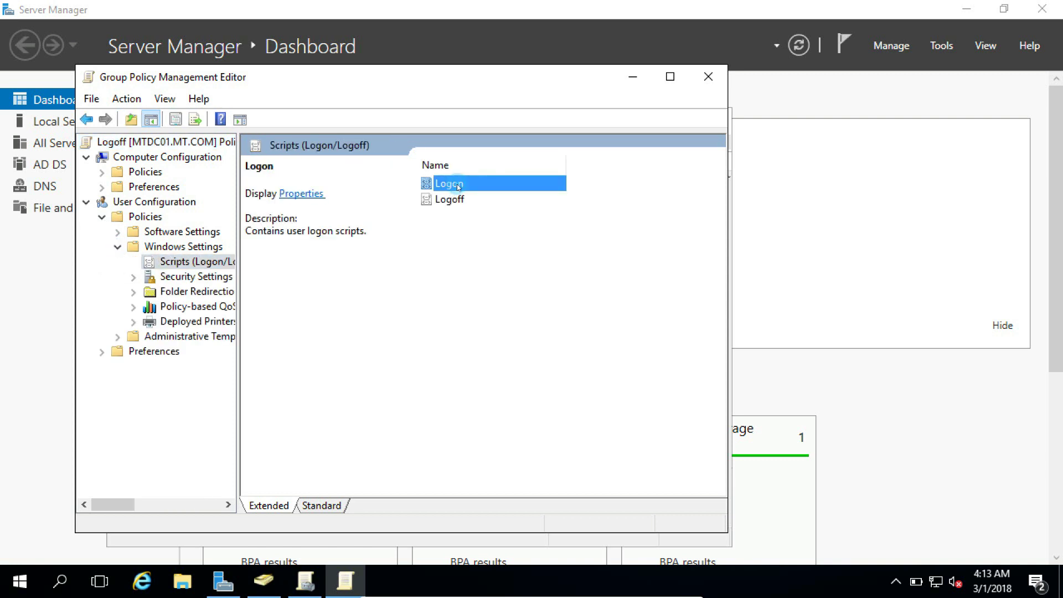
{"action": "double_click", "coordinate": [457, 184]}
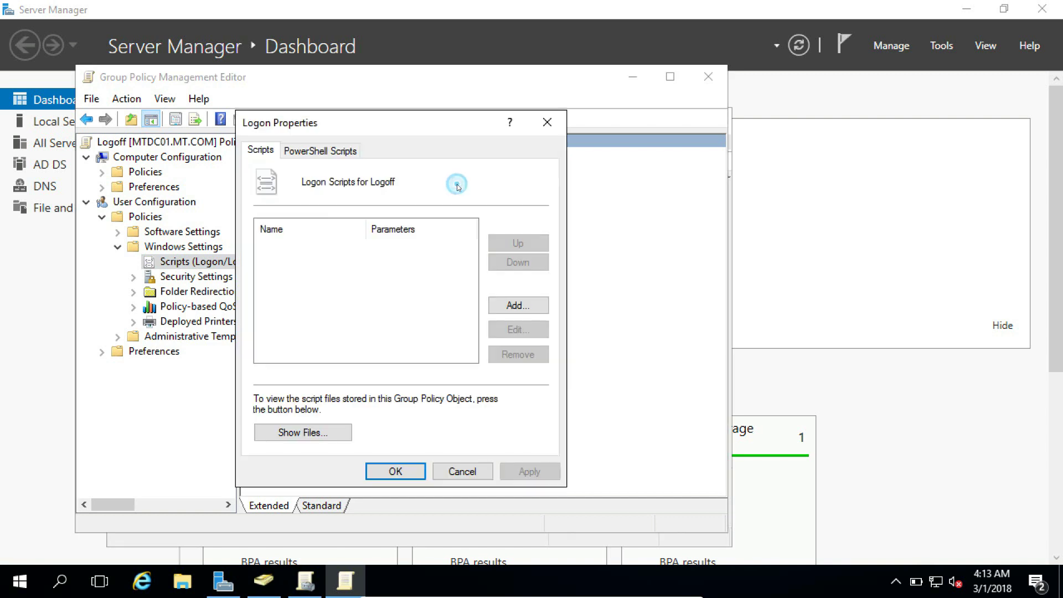
Step: Add \\mtdc01\Group Policies\Scripts\logoff.bat as a logon script without parameters, save it and close the policy editor
{"action": "left_click", "coordinate": [509, 305]}
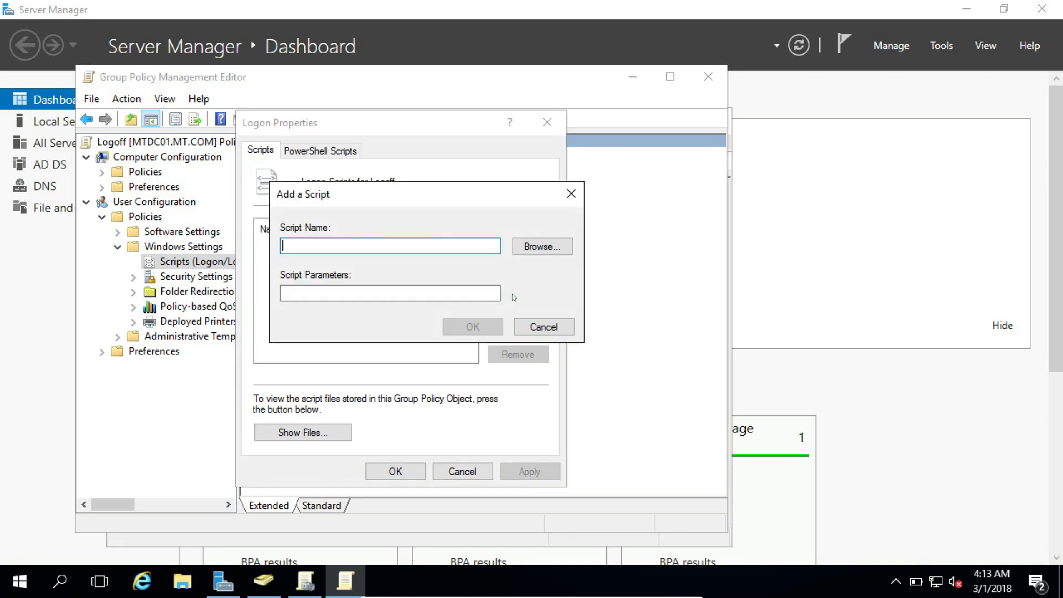
{"action": "left_click", "coordinate": [540, 249]}
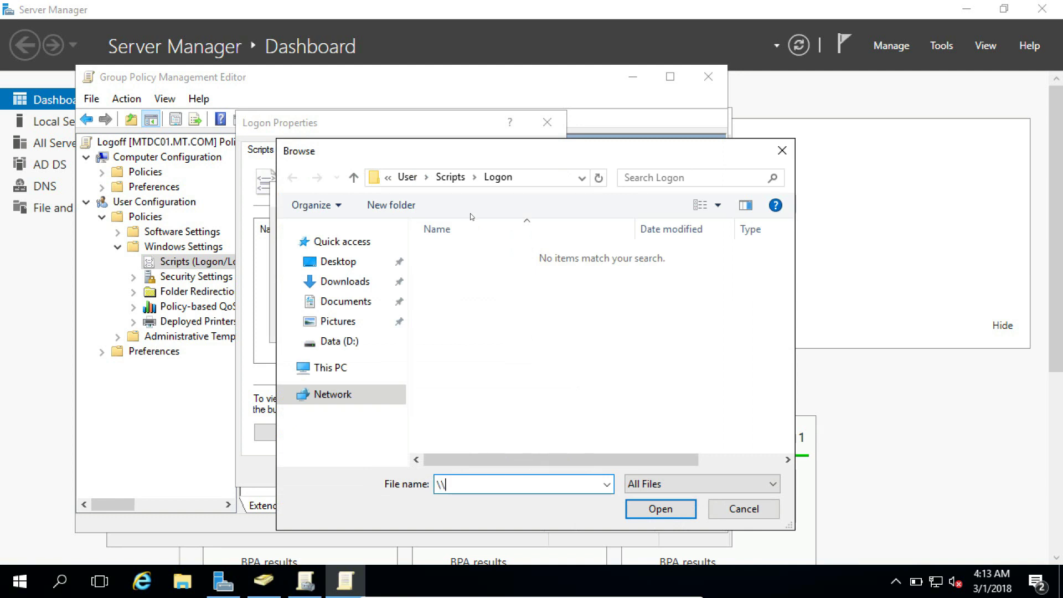
{"action": "type", "text": "\\mtdc01"}
{"action": "key", "text": "Return"}
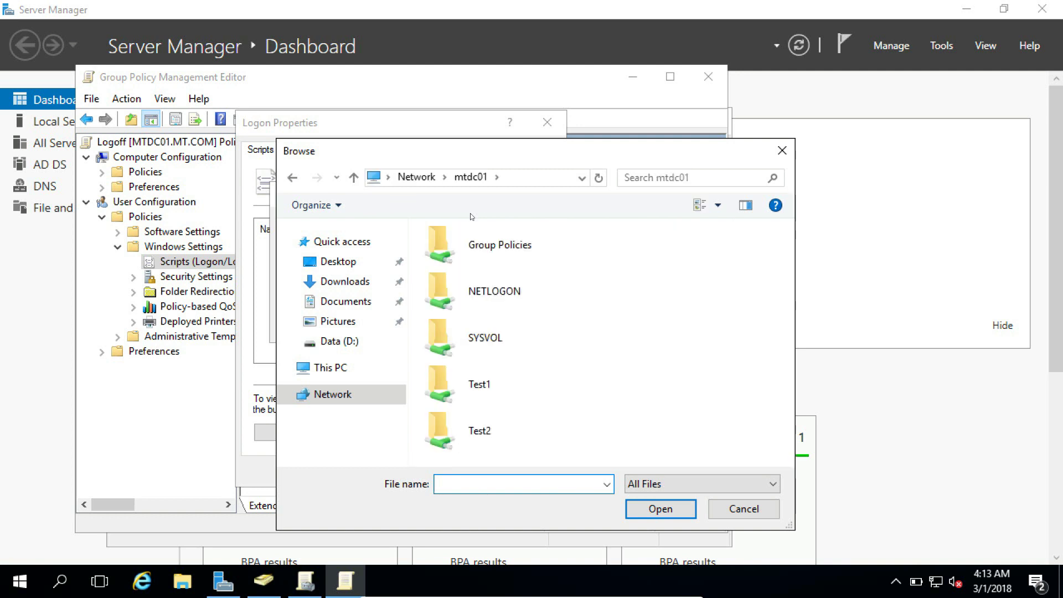
{"action": "double_click", "coordinate": [490, 252]}
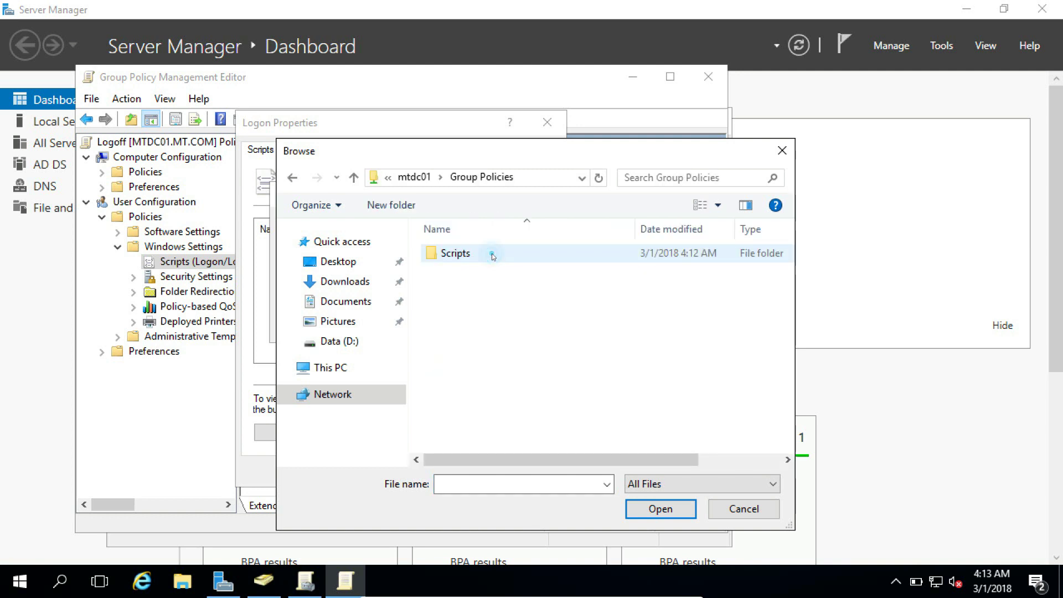
{"action": "double_click", "coordinate": [458, 257]}
{"action": "double_click", "coordinate": [460, 253]}
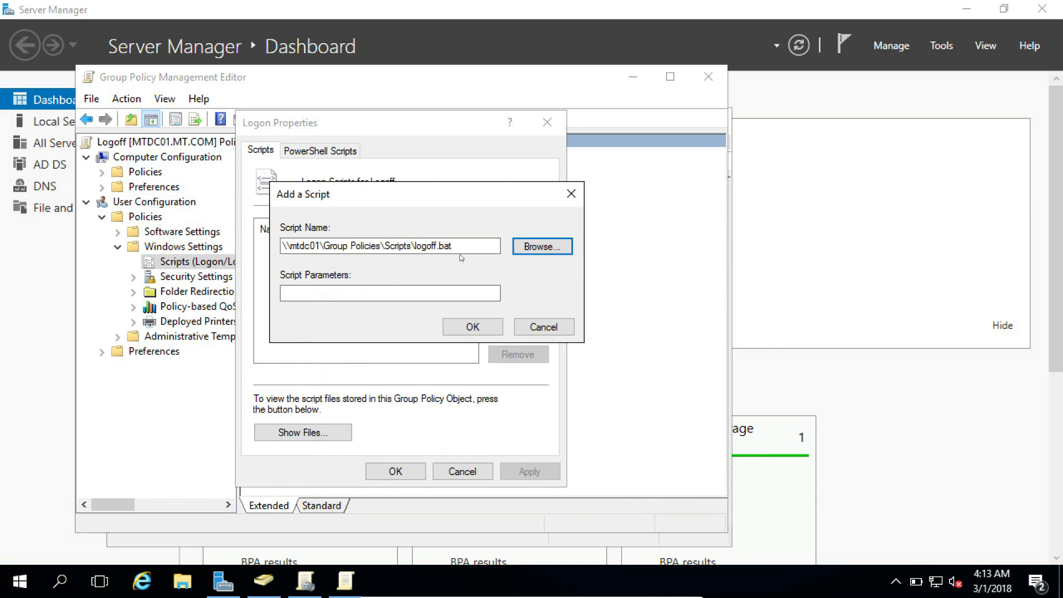
{"action": "left_click", "coordinate": [472, 328]}
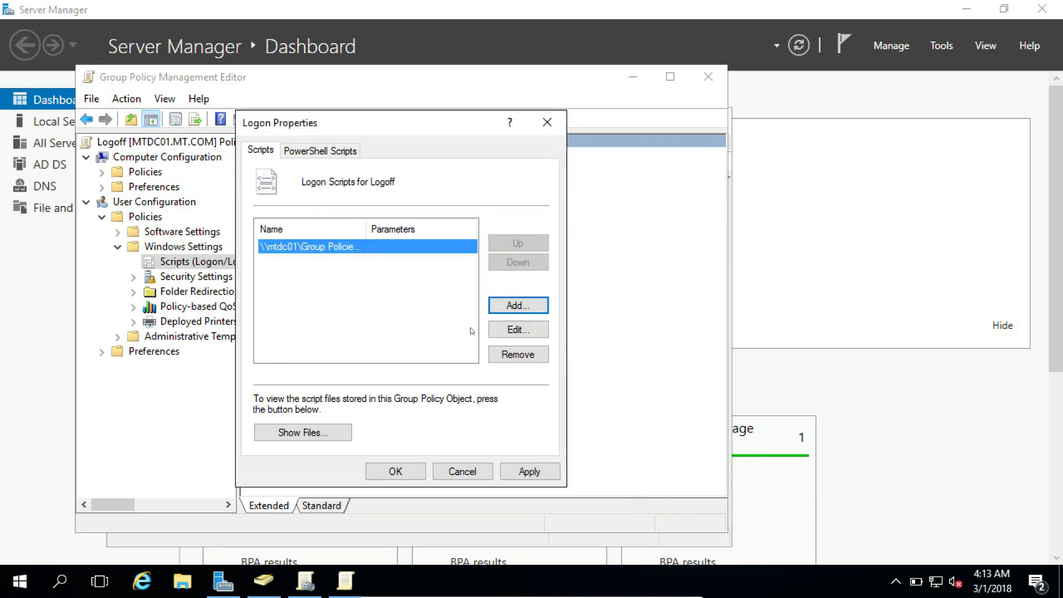
{"action": "left_click", "coordinate": [392, 469]}
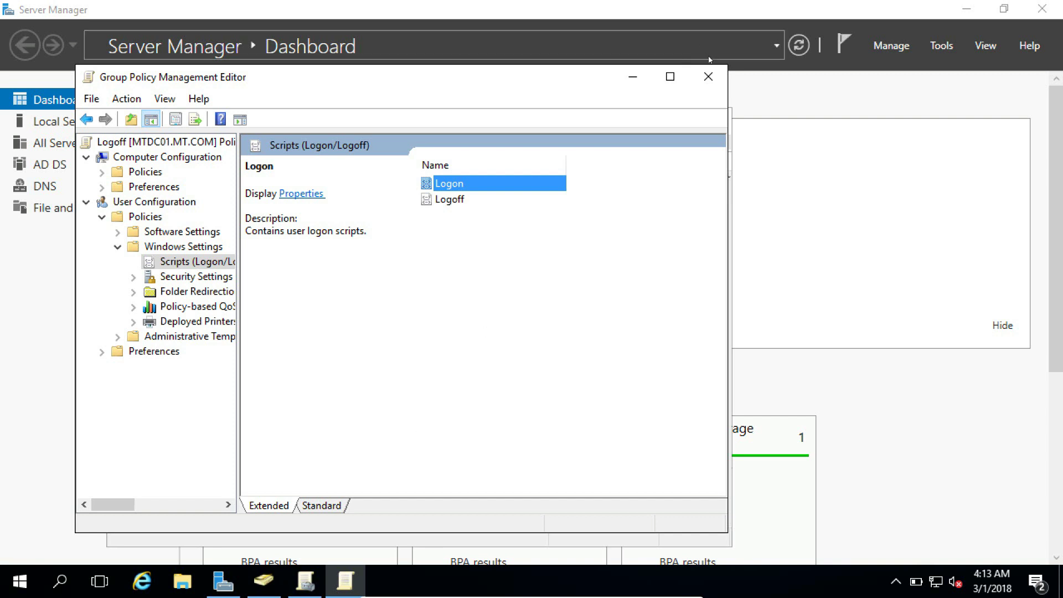
{"action": "left_click", "coordinate": [709, 76]}
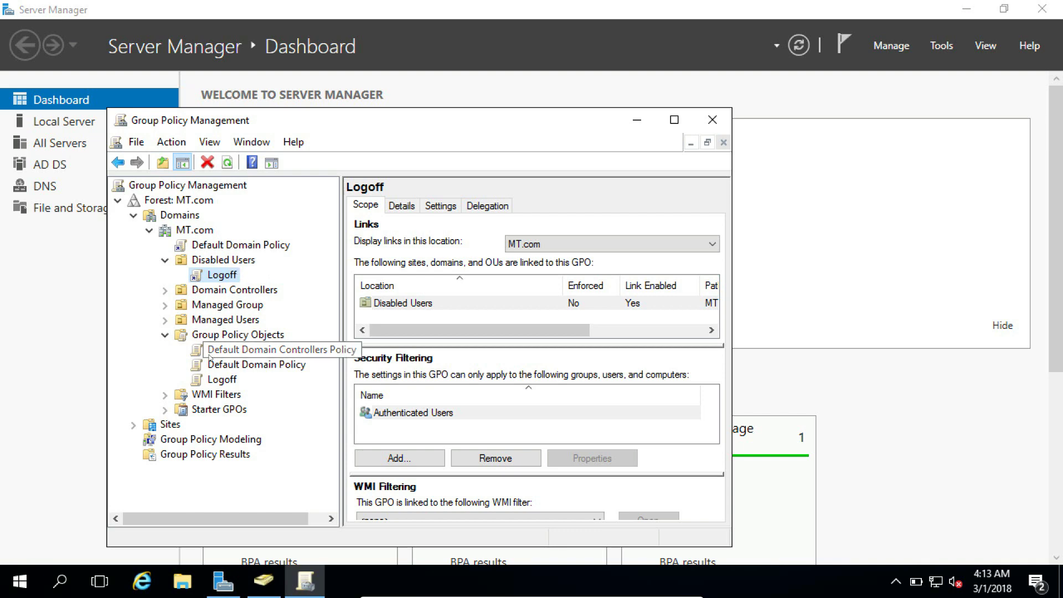
Step: Open Active Directory Users and Computers and show the contents of the Domain Users OU under Managed Users
{"action": "left_click", "coordinate": [941, 46]}
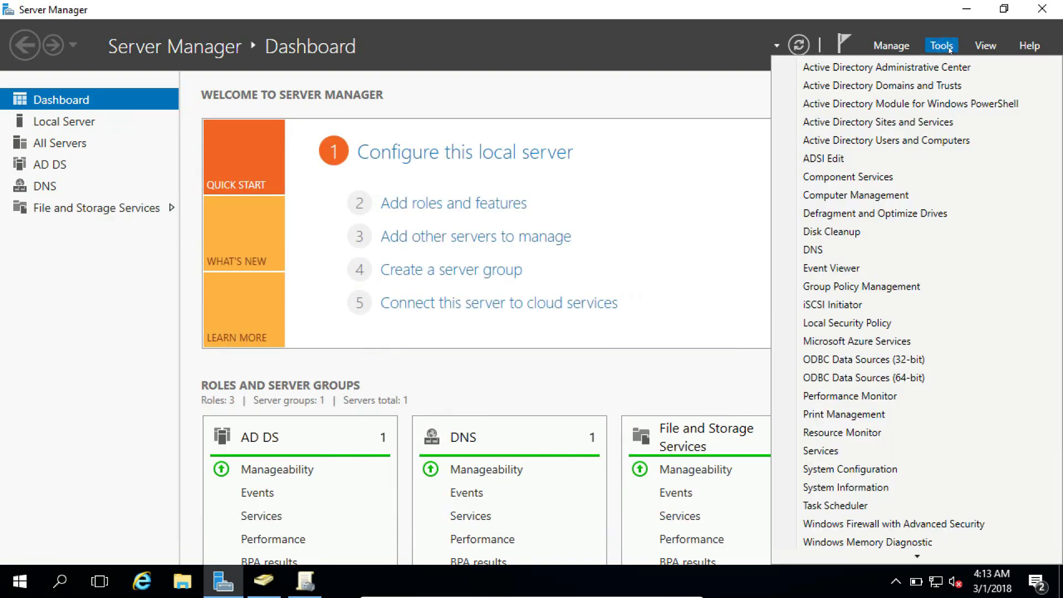
{"action": "left_click", "coordinate": [917, 141]}
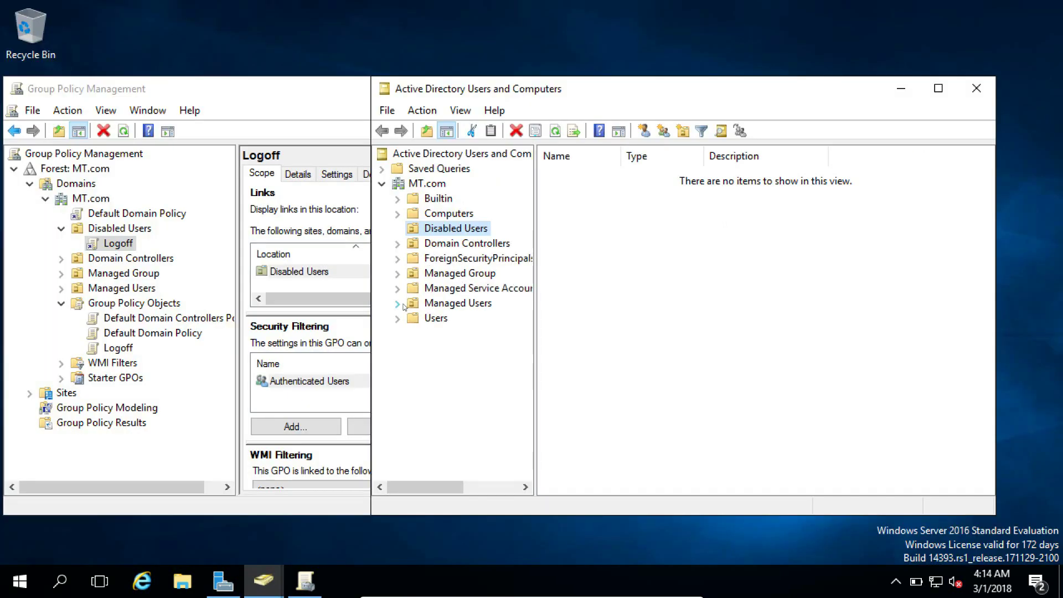
{"action": "left_click", "coordinate": [398, 303]}
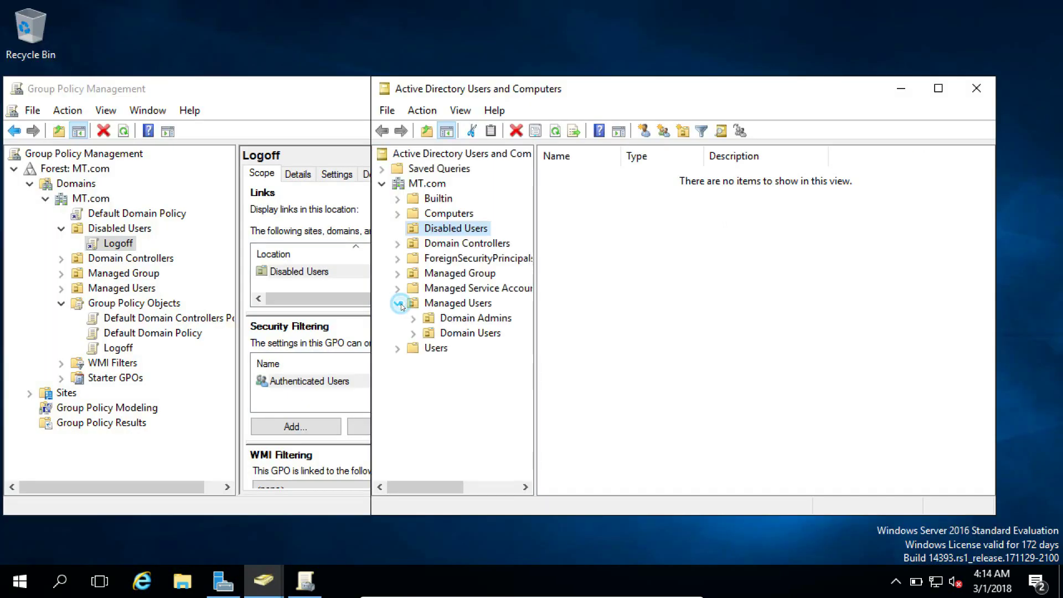
{"action": "left_click", "coordinate": [414, 333]}
{"action": "left_click", "coordinate": [463, 334]}
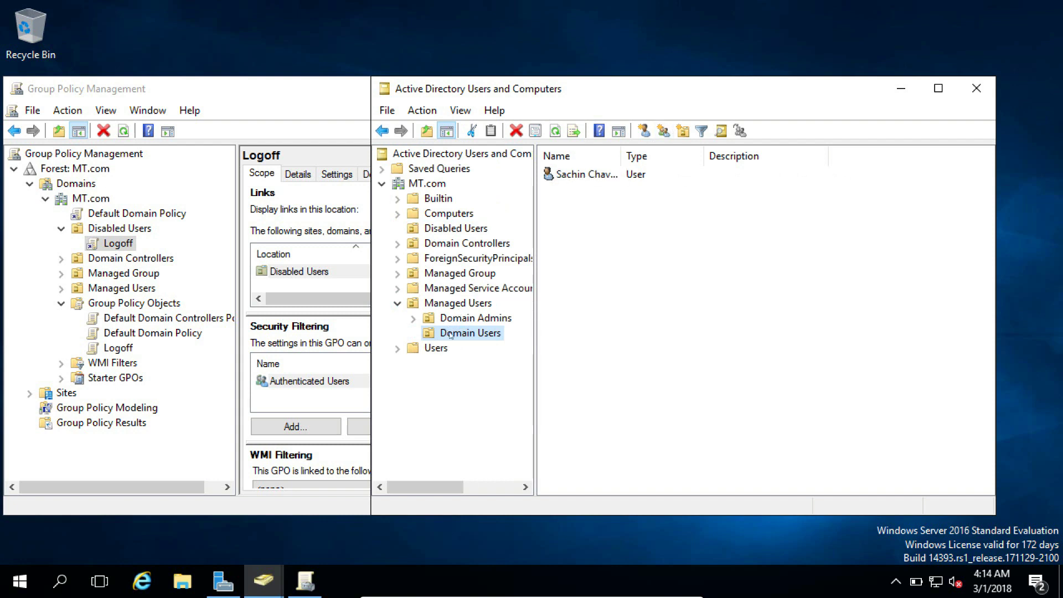
Step: Move the user account from Domain Users into the Disabled Users OU, show that OU and return to Group Policy Management
{"action": "left_click", "coordinate": [570, 174]}
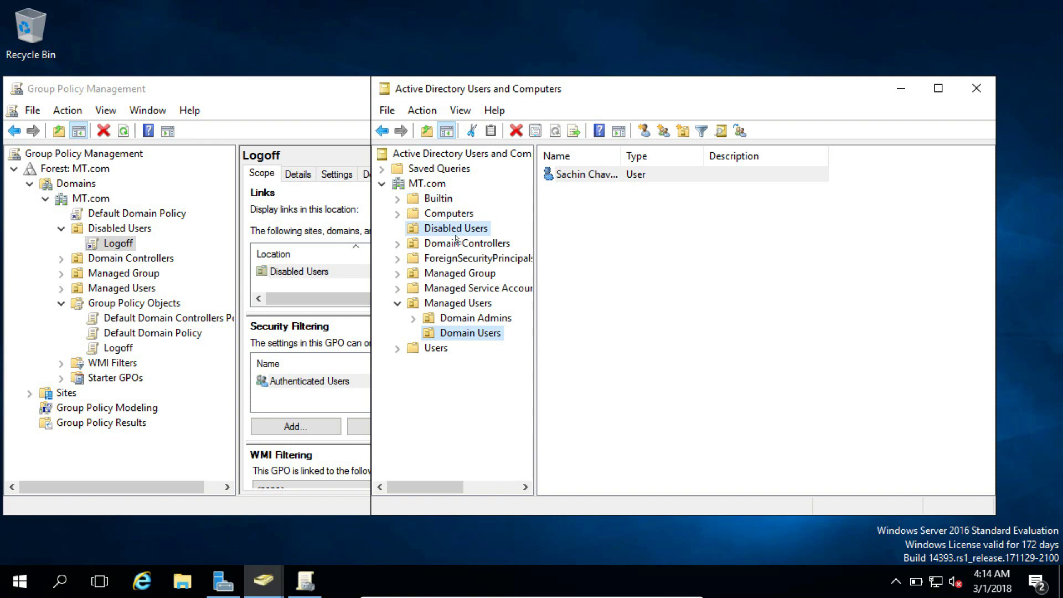
{"action": "left_click_drag", "start_coordinate": [456, 233], "coordinate": [456, 234]}
{"action": "left_click", "coordinate": [605, 329]}
{"action": "left_click", "coordinate": [632, 355]}
{"action": "left_click", "coordinate": [455, 228]}
{"action": "left_click", "coordinate": [282, 95]}
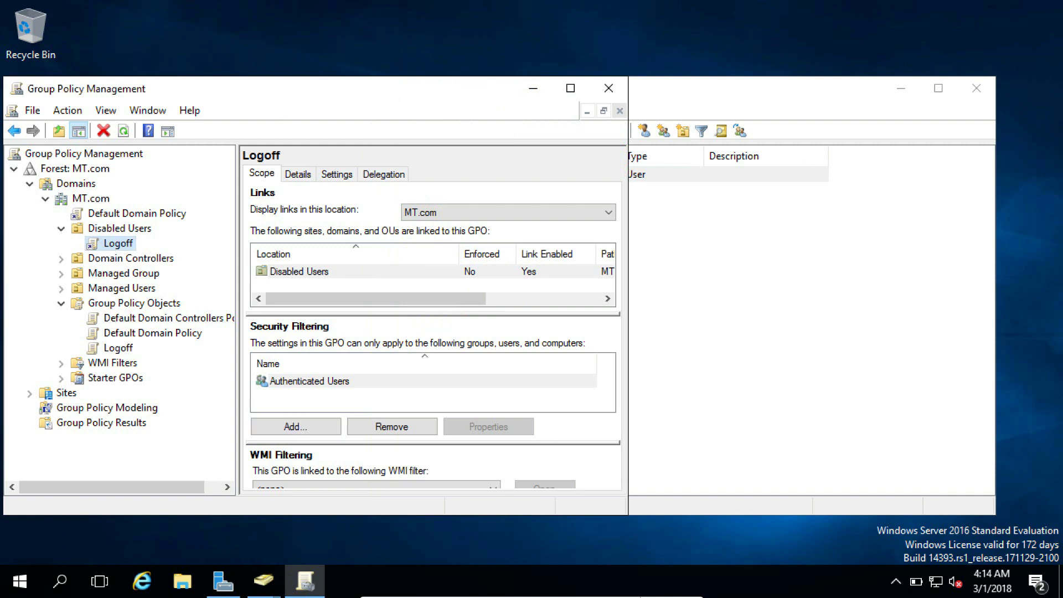
Step: Switch to the MTWS01 virtual machine, try to sign in as the preselected user with the account password, and dismiss the message
{"action": "left_click", "coordinate": [657, 588]}
{"action": "key", "text": "Down"}
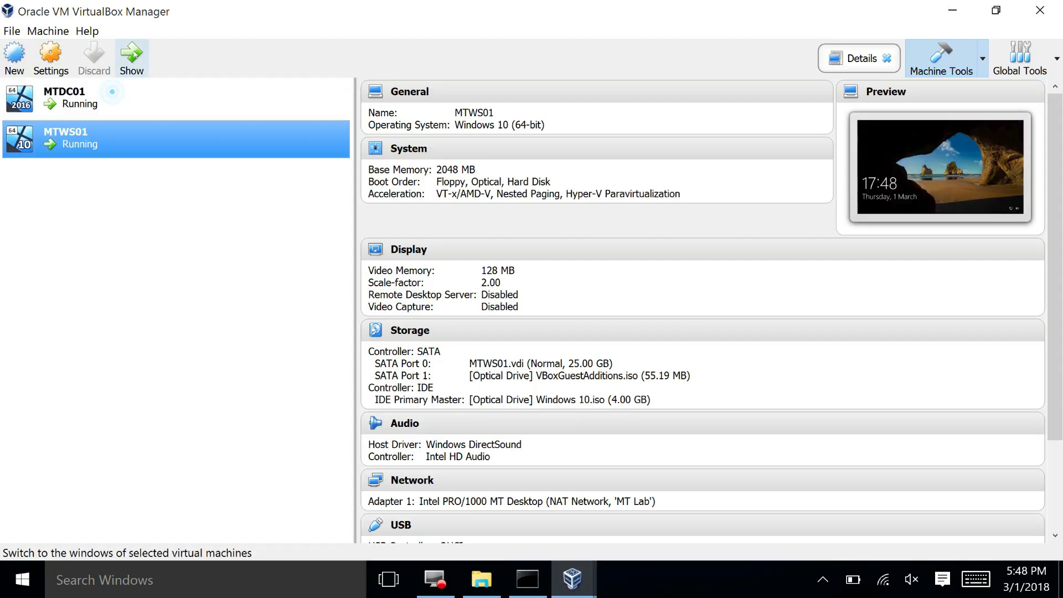
{"action": "left_click", "coordinate": [133, 54]}
{"action": "left_click", "coordinate": [436, 392]}
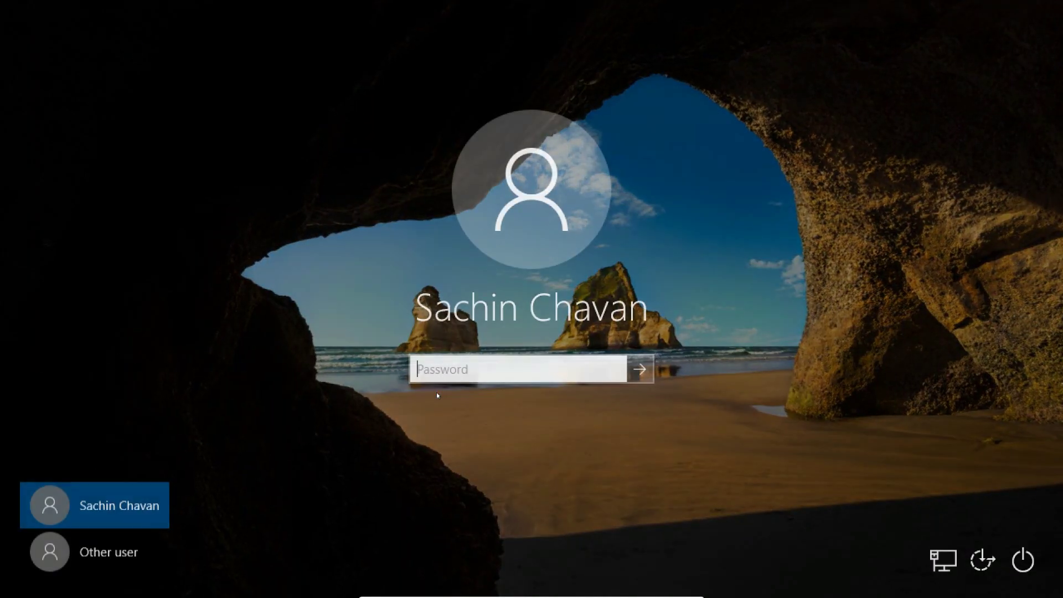
{"action": "type", "text": "••••••••"}
{"action": "key", "text": "Return"}
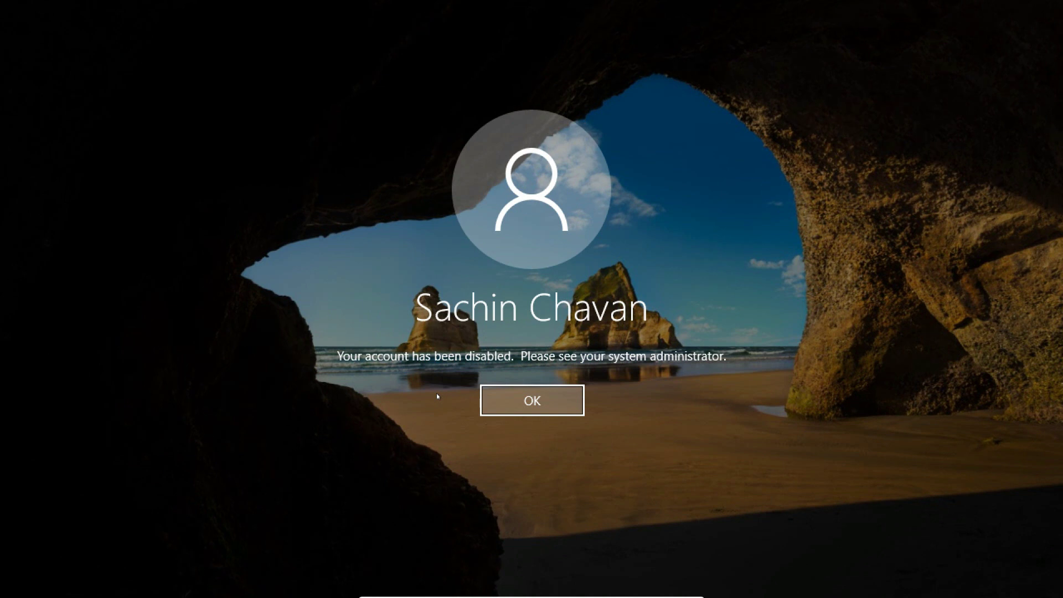
{"action": "left_click", "coordinate": [557, 408]}
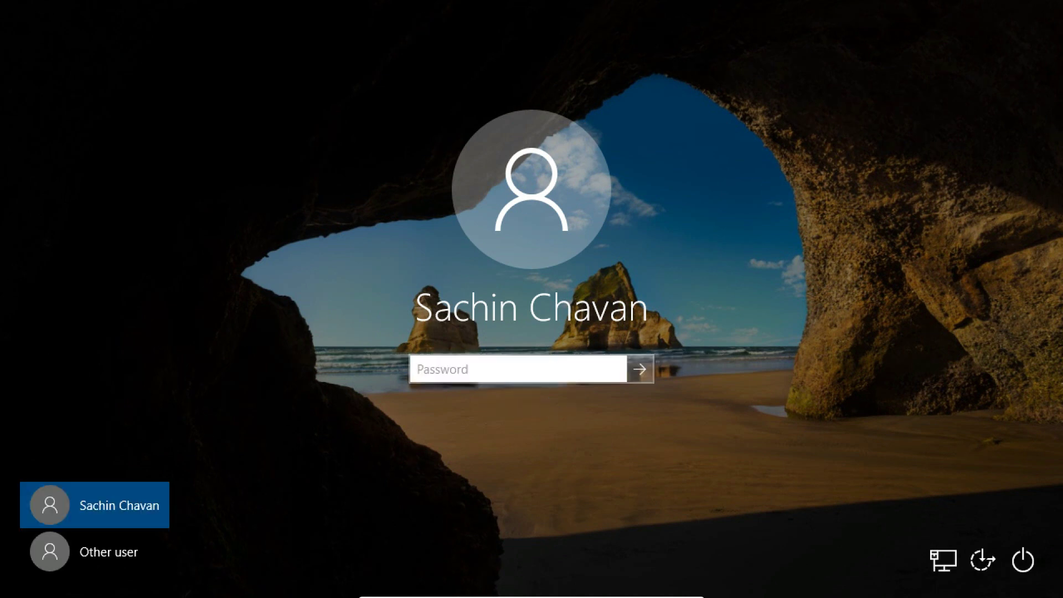
Step: Switch back to the MTDC01 virtual machine, enable the user account in Disabled Users and move it to the Domain Users OU
{"action": "left_click", "coordinate": [657, 591]}
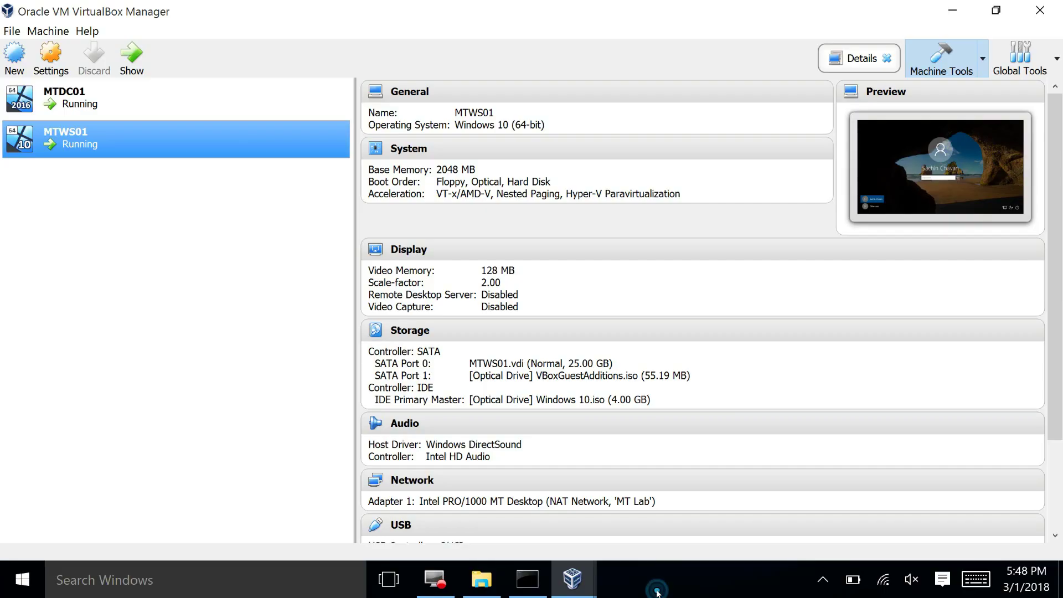
{"action": "left_click", "coordinate": [187, 93]}
{"action": "left_click", "coordinate": [139, 60]}
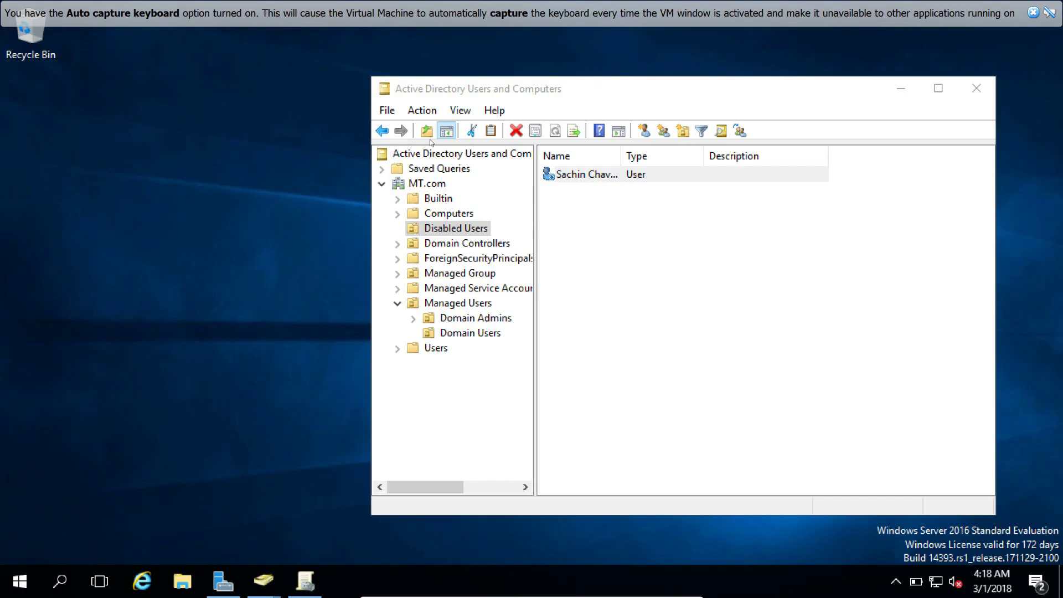
{"action": "left_click", "coordinate": [580, 178]}
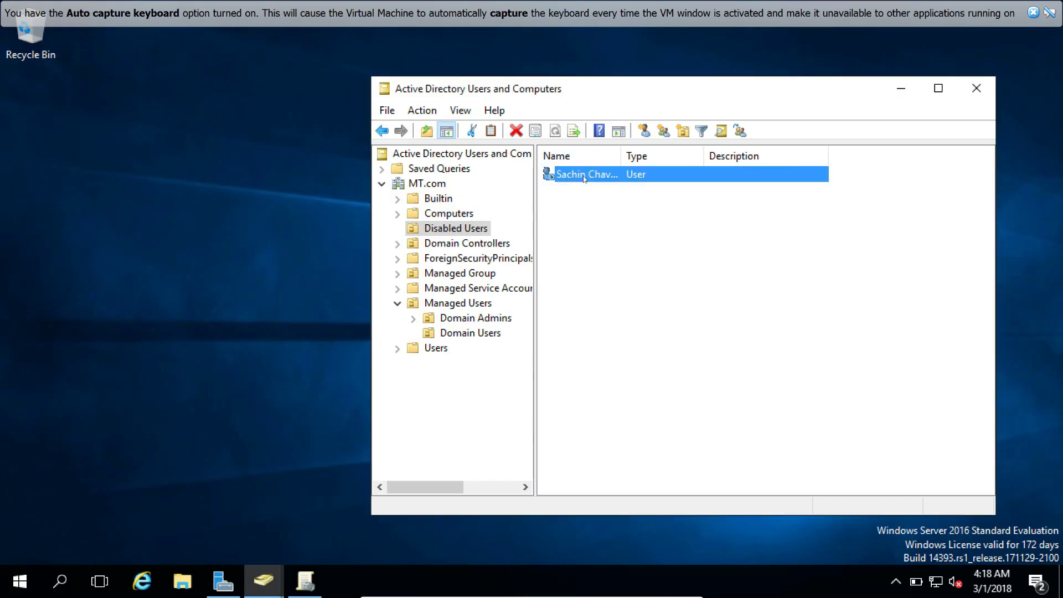
{"action": "right_click", "coordinate": [584, 176]}
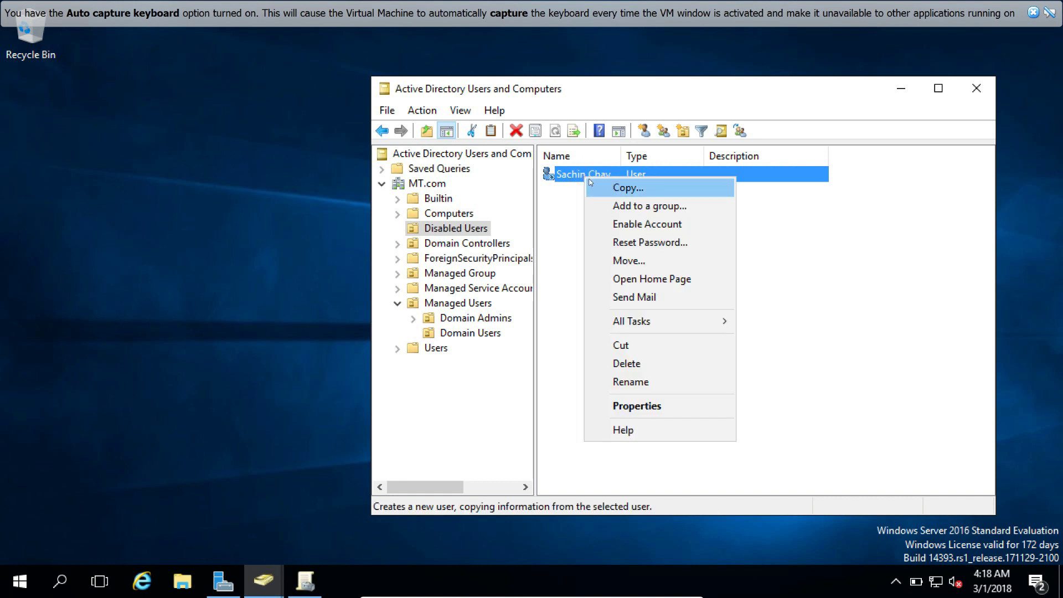
{"action": "left_click", "coordinate": [635, 226]}
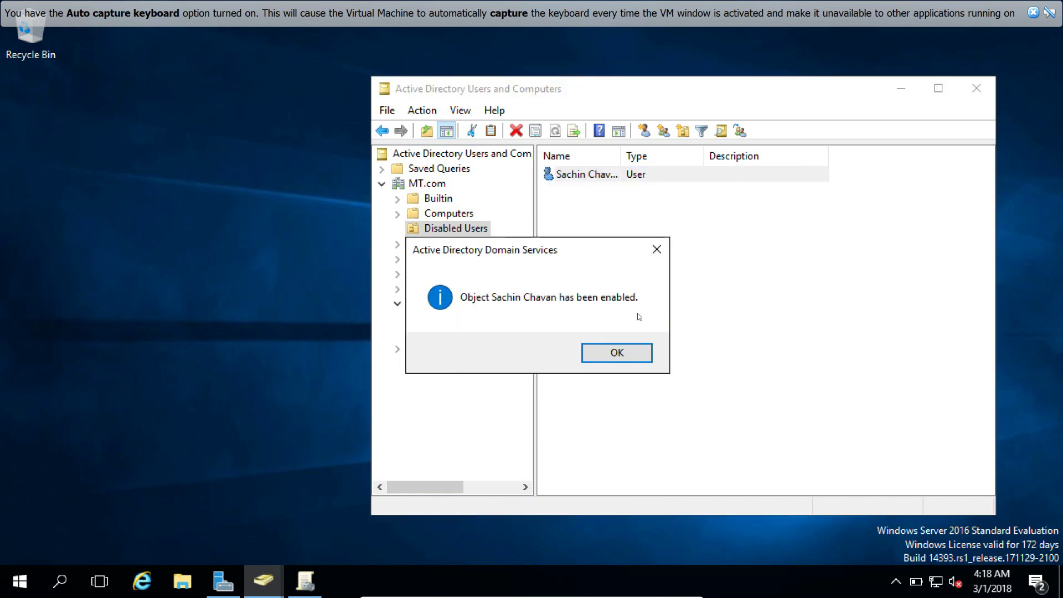
{"action": "left_click", "coordinate": [613, 352]}
{"action": "left_click_drag", "start_coordinate": [587, 175], "coordinate": [479, 338]}
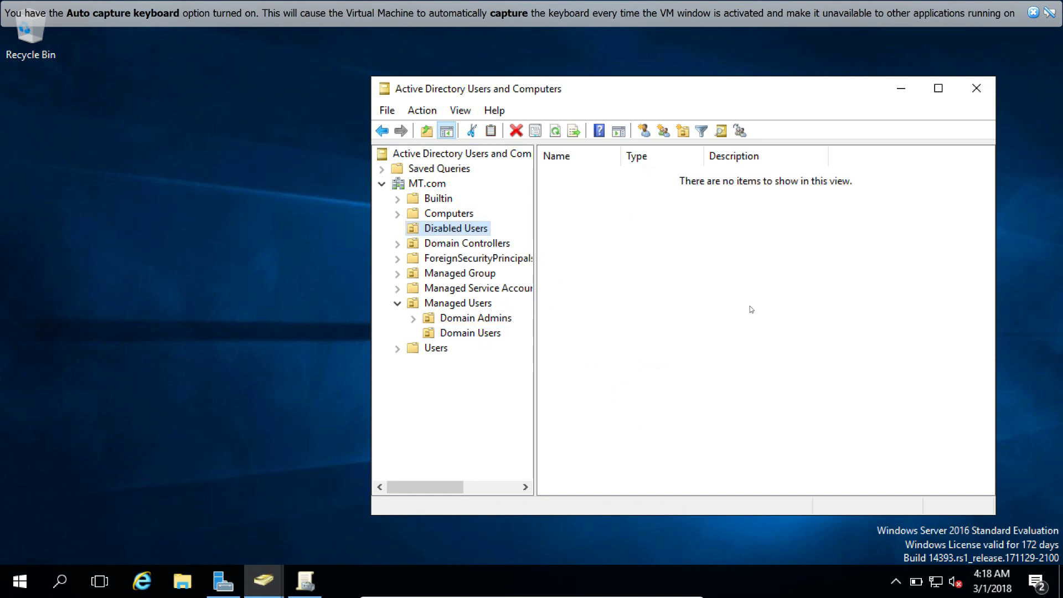
Step: Minimize Active Directory Users and Computers, return to the Windows 10 workstation and sign in with the account password
{"action": "left_click", "coordinate": [908, 86]}
{"action": "left_click", "coordinate": [1033, 12]}
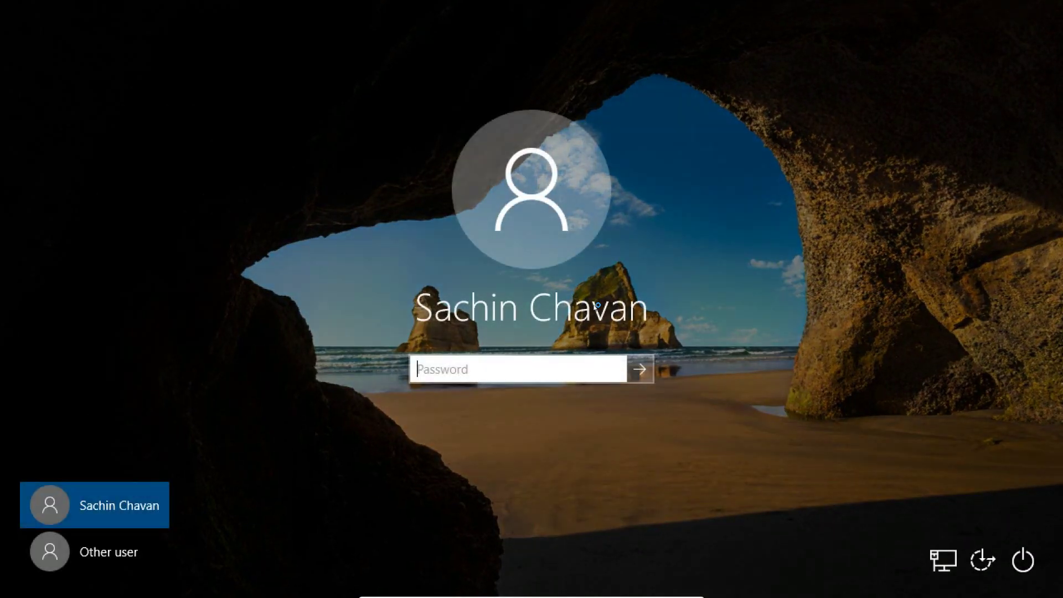
{"action": "type", "text": "••"}
{"action": "type", "text": "•••••"}
{"action": "key", "text": "Return"}
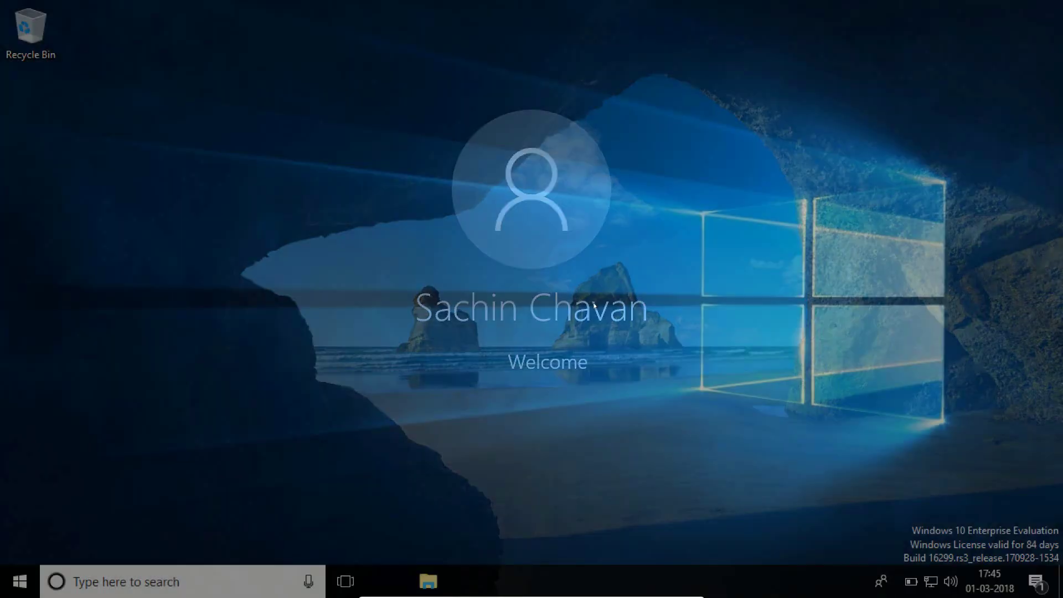